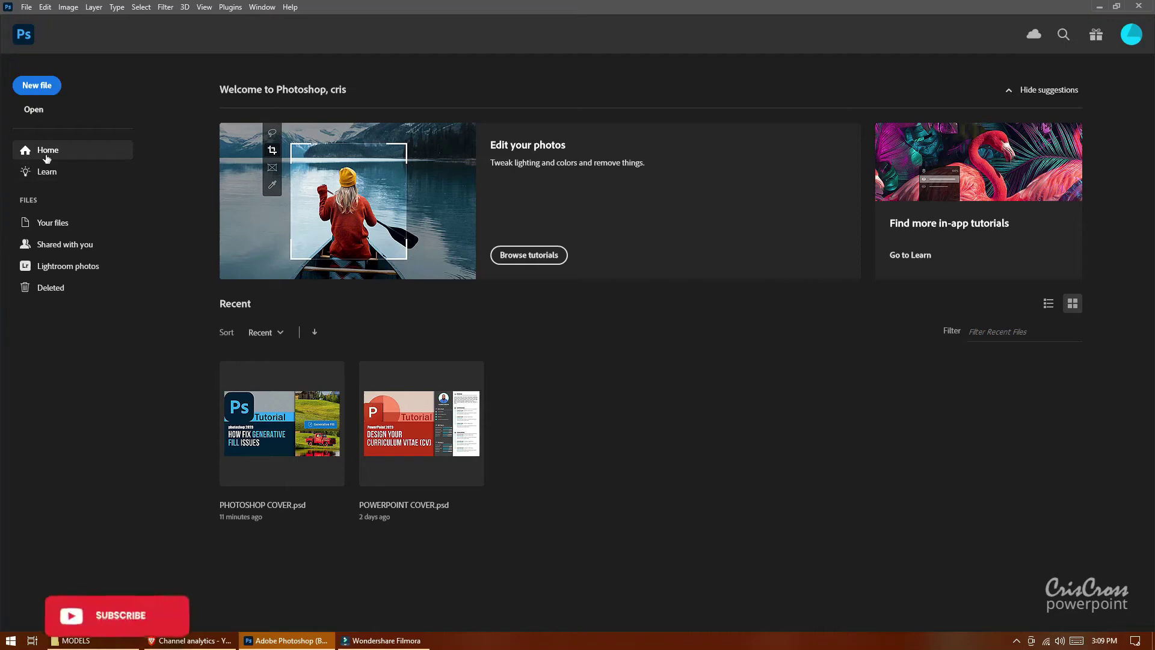
- Create a new 5 × 7 in, 300 ppi document with a transparent background from the recent preset
click(52, 87)
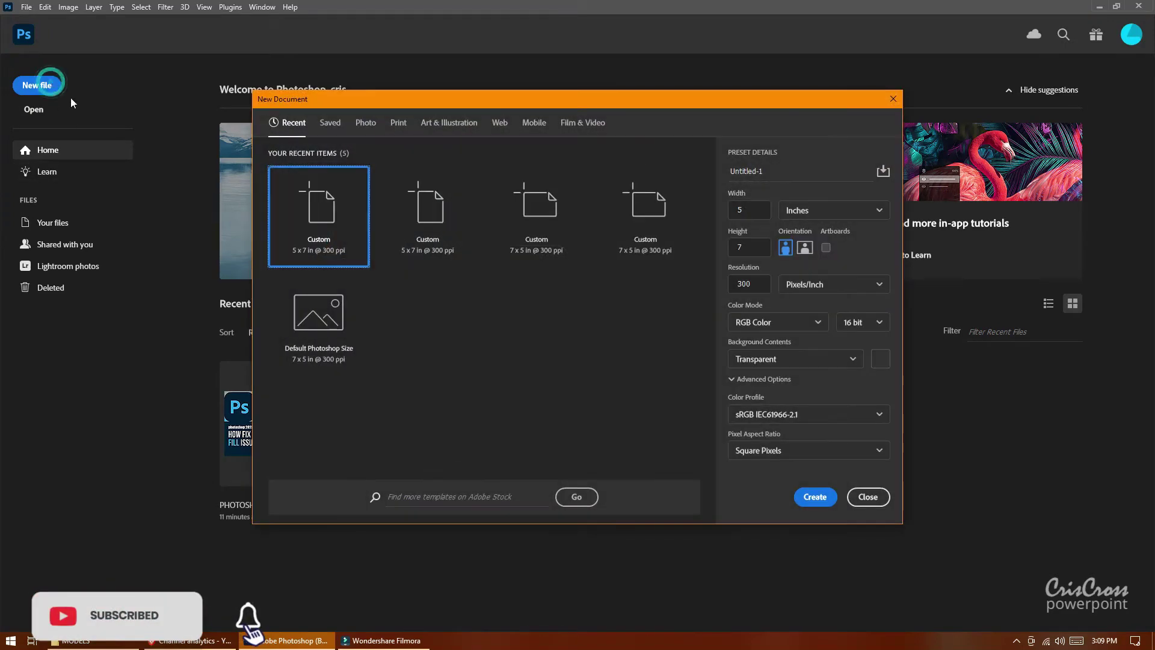
click(333, 210)
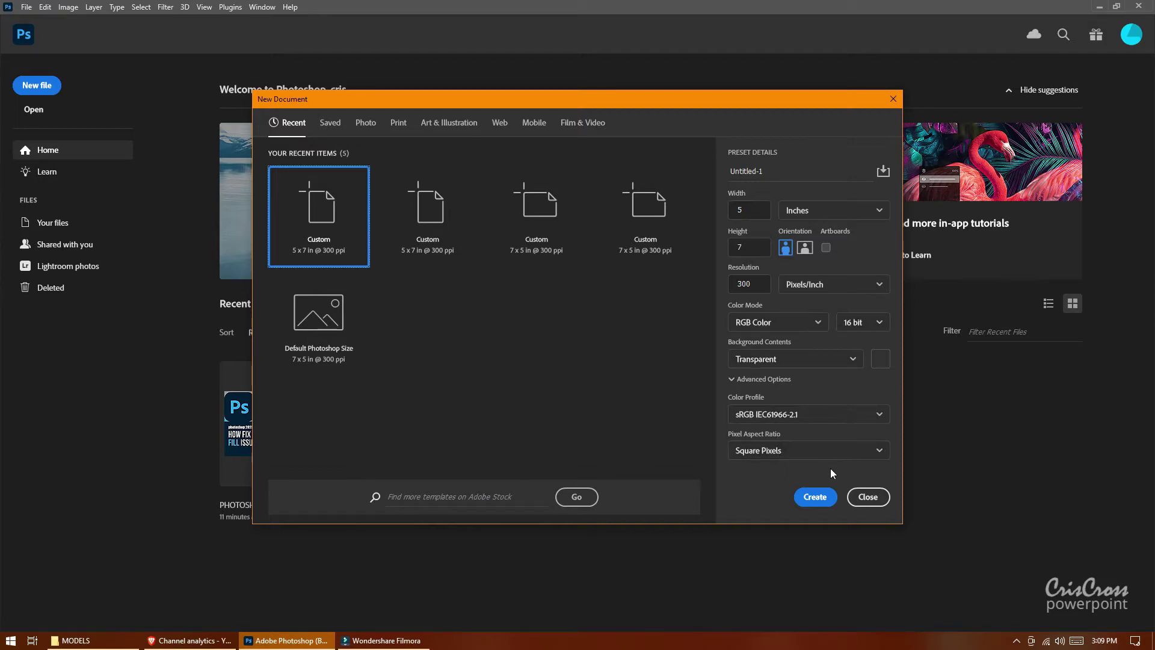
click(823, 497)
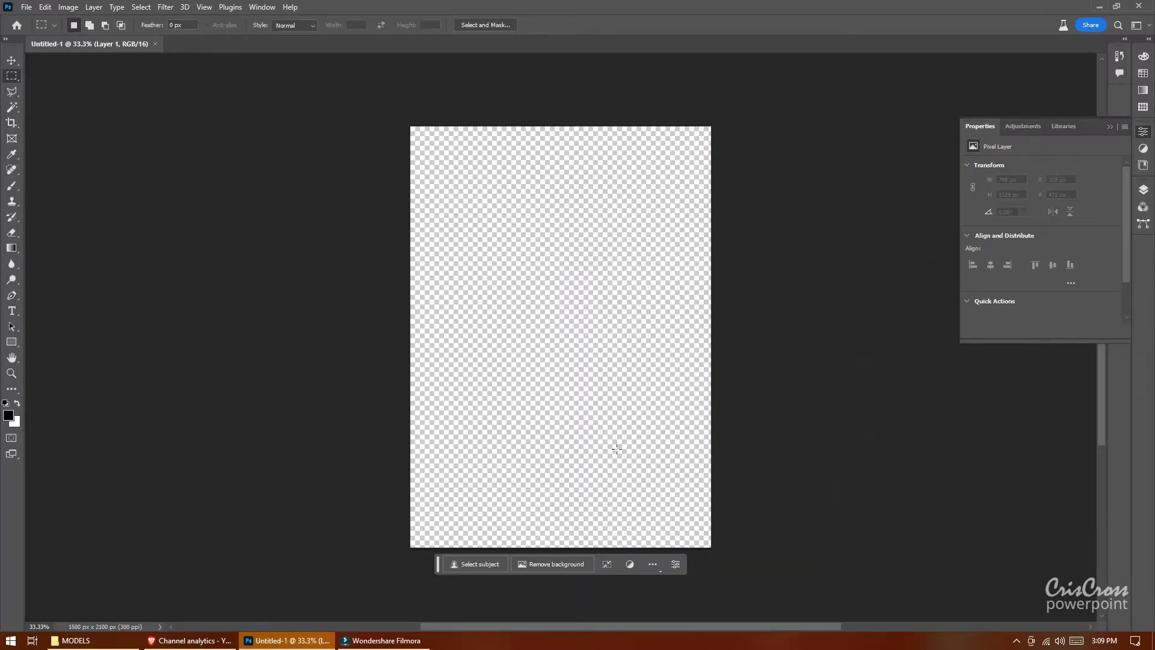
- Place pexels-jonnas-duarte-3116018.jpg on the canvas, shrink and centre it, then marquee the empty top band
click(75, 640)
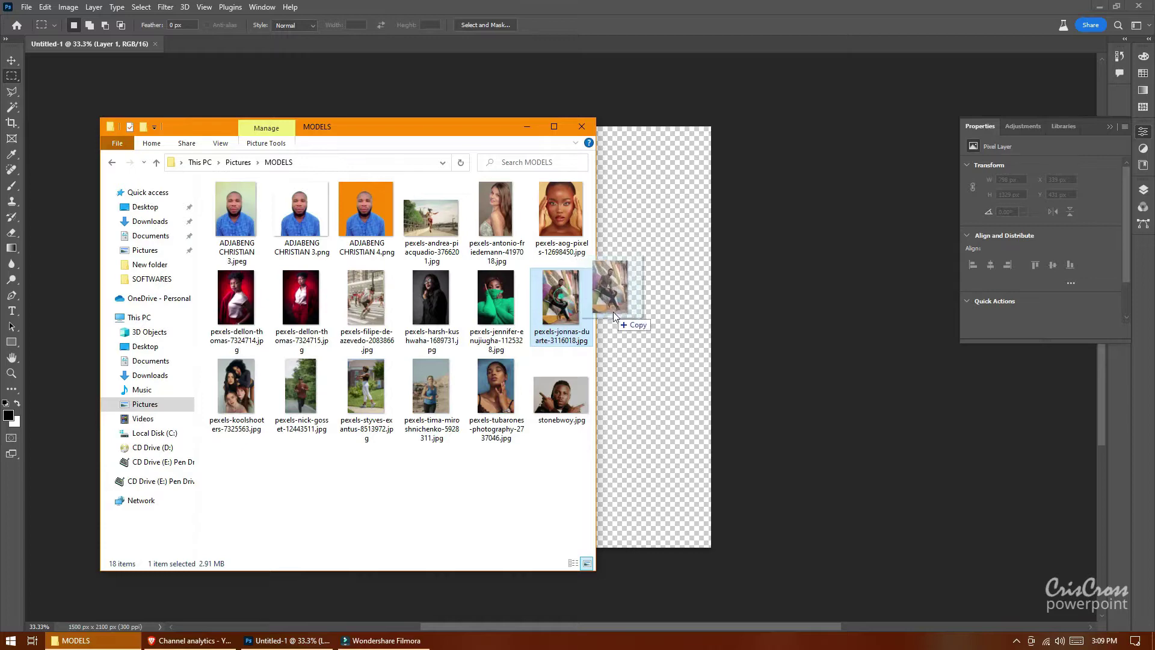
drag(563, 302, 618, 312)
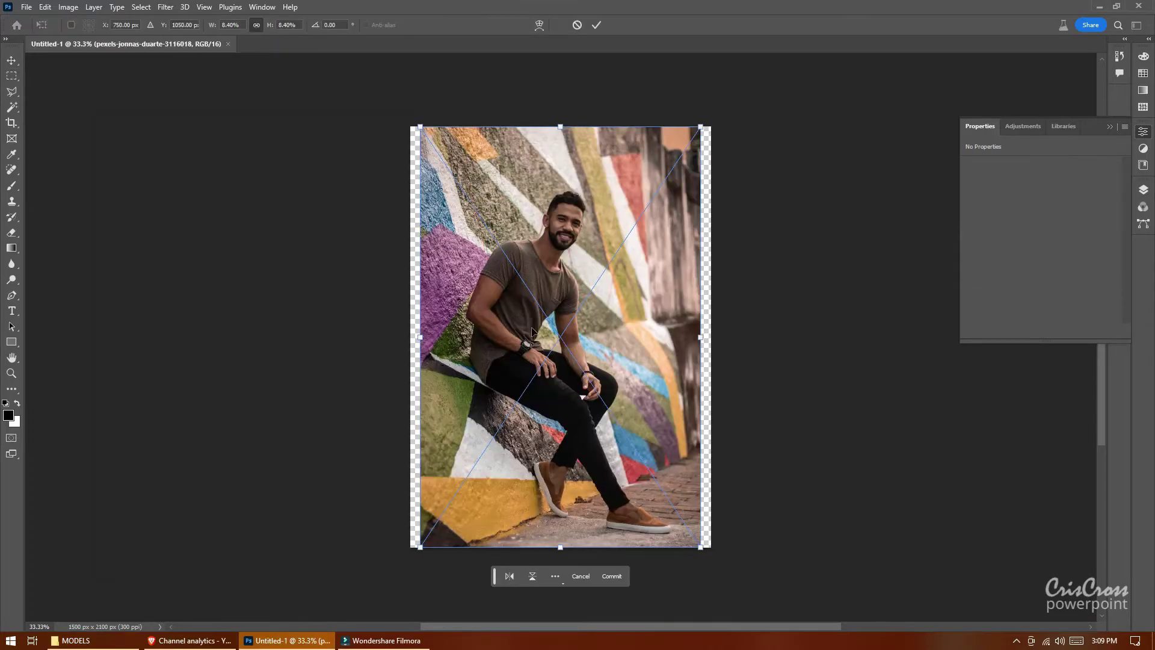
drag(420, 546, 496, 461)
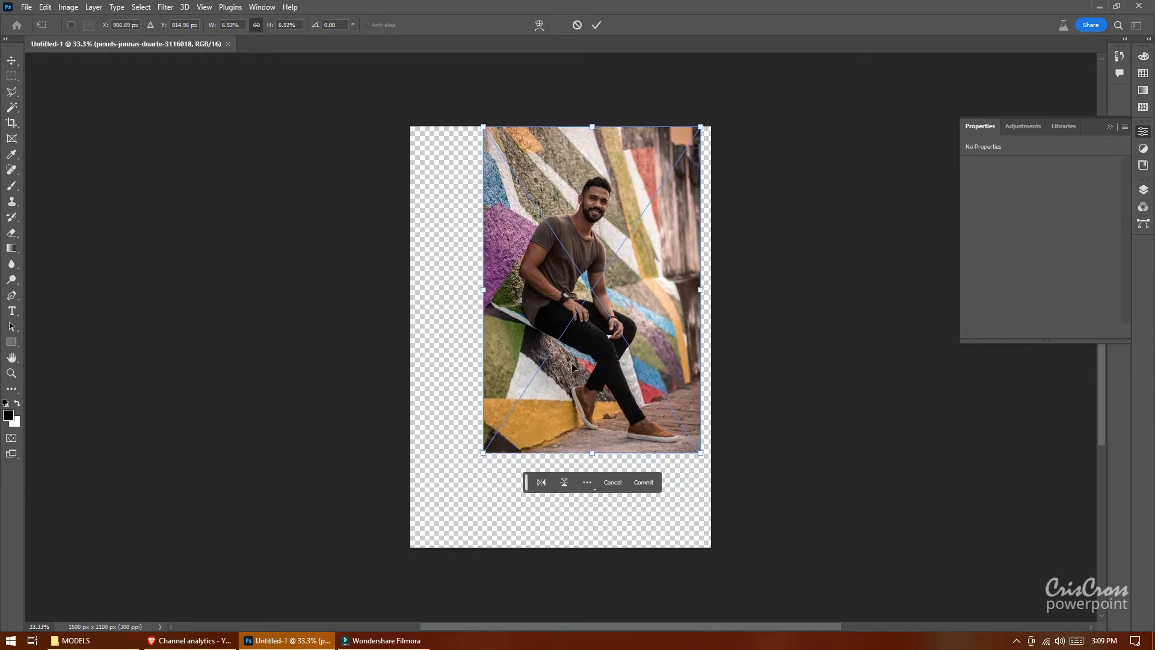
drag(573, 366, 549, 406)
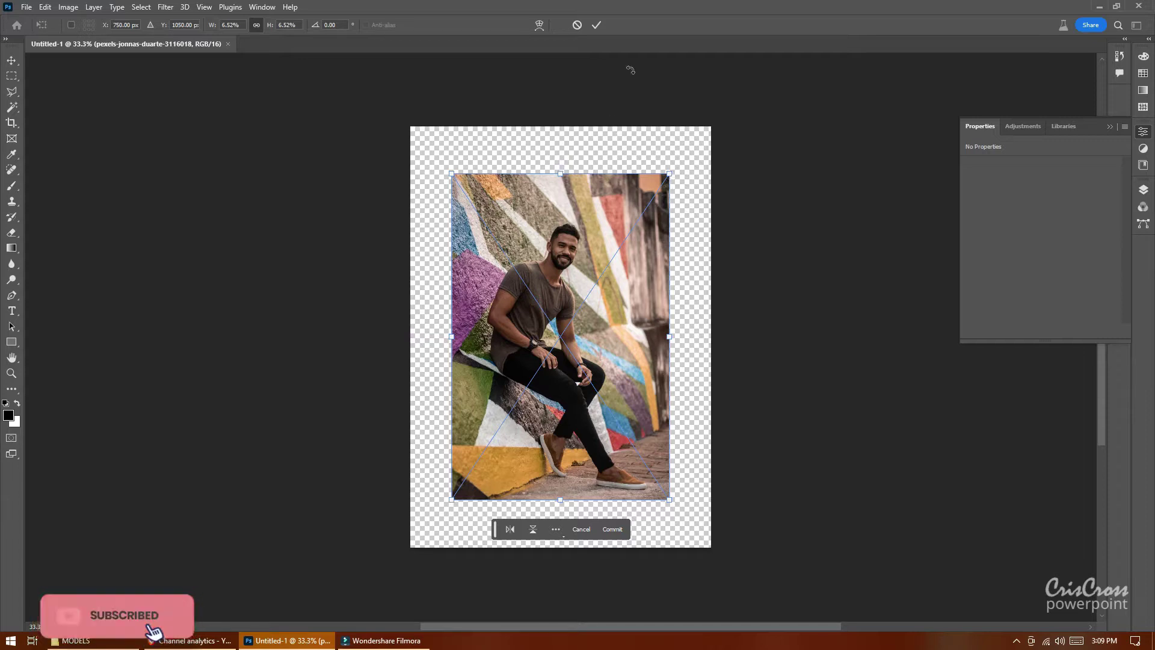
drag(669, 174, 660, 188)
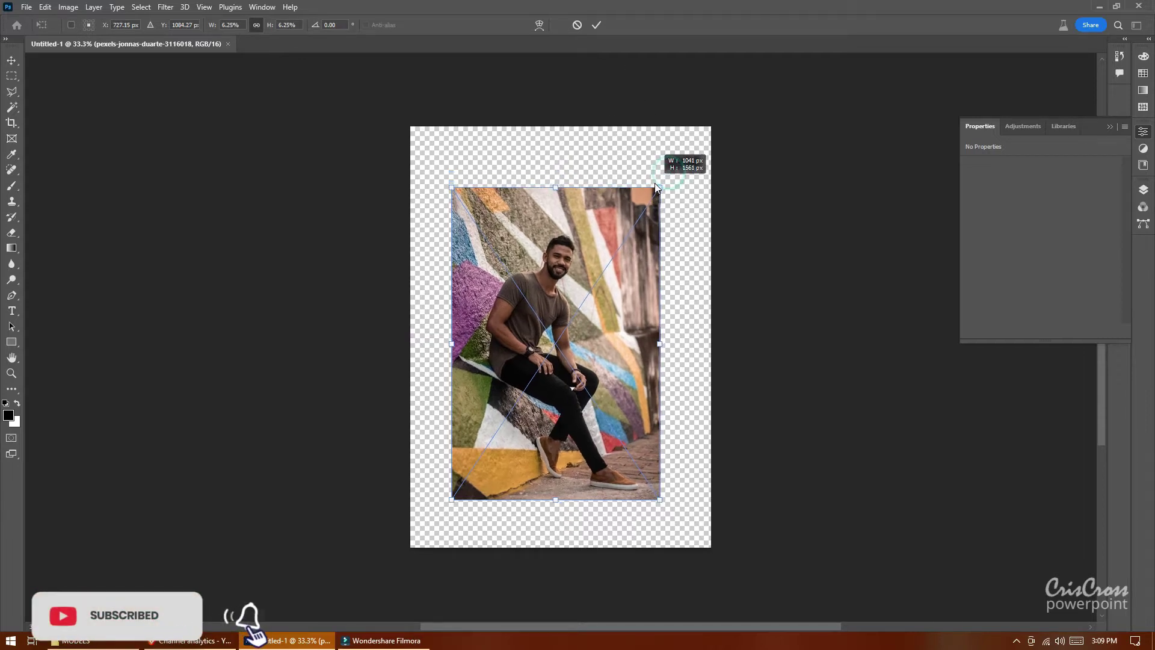
drag(517, 349, 522, 342)
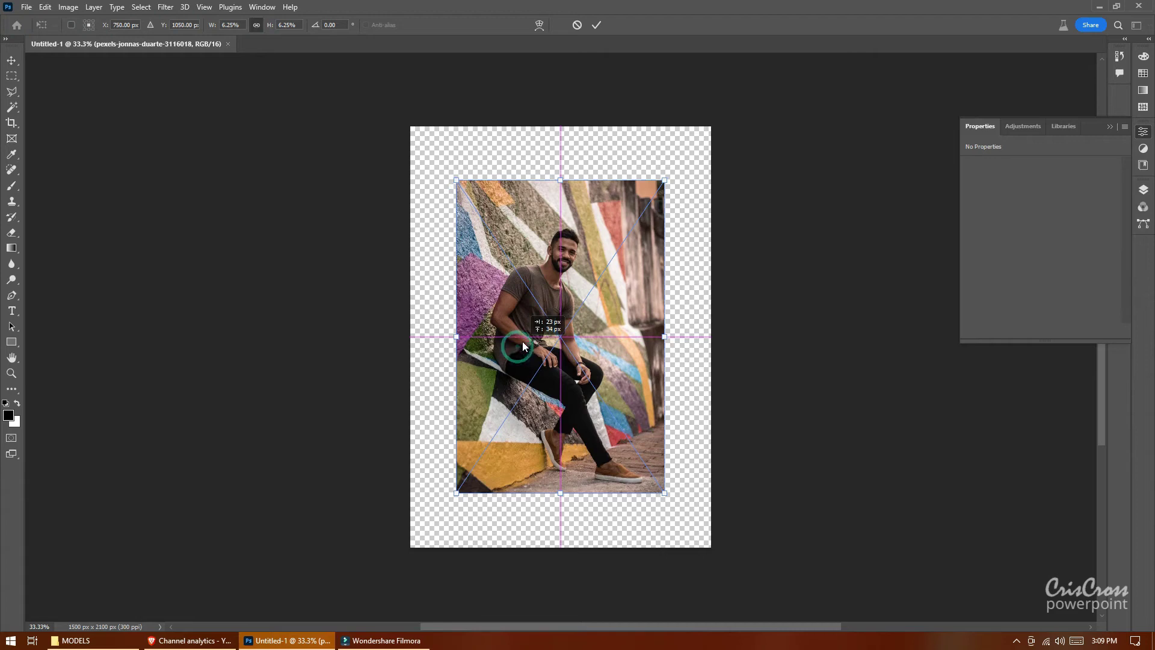
click(597, 25)
drag(411, 127, 677, 215)
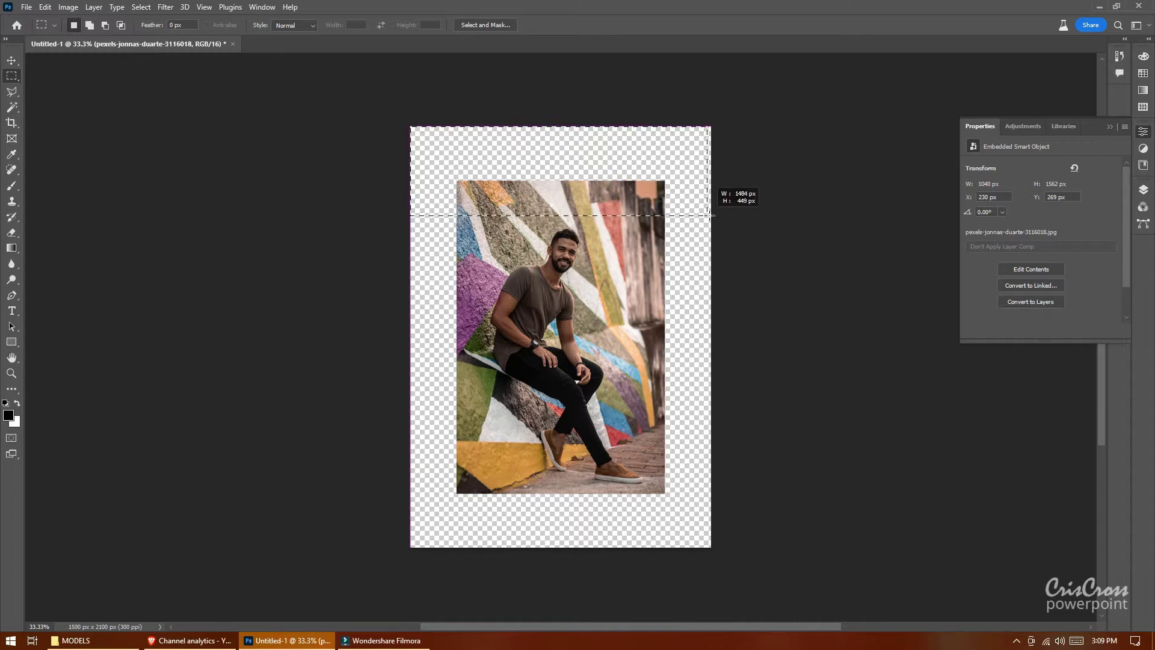
- Generative-fill the empty band above the photo with extended wall
drag(677, 215, 710, 214)
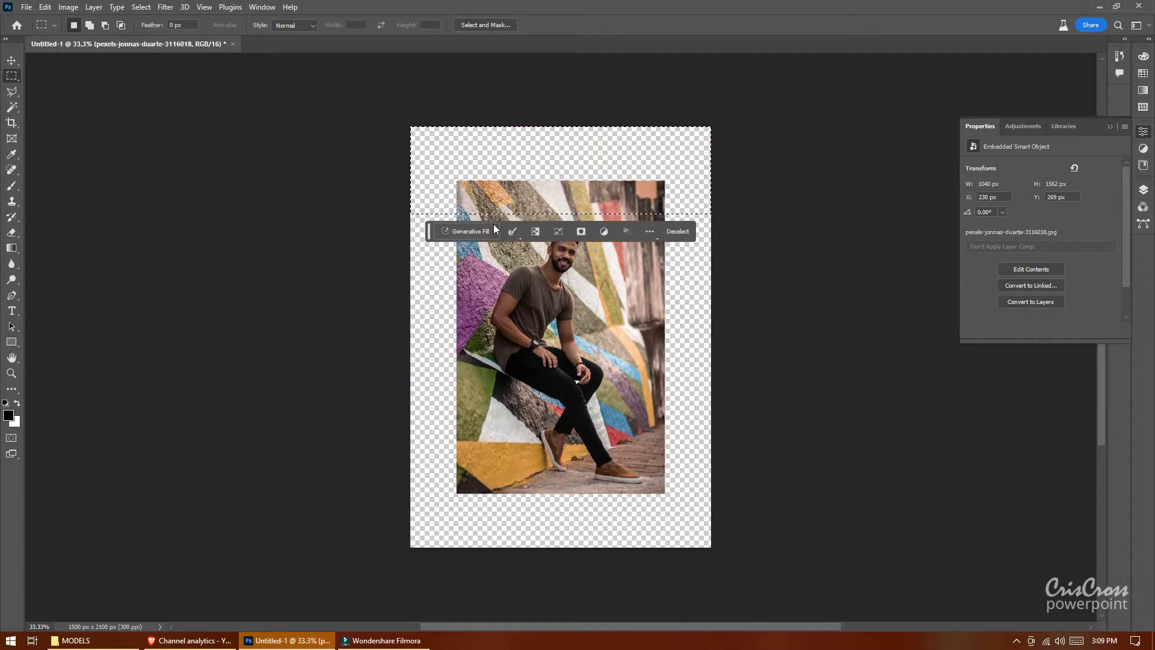
click(480, 232)
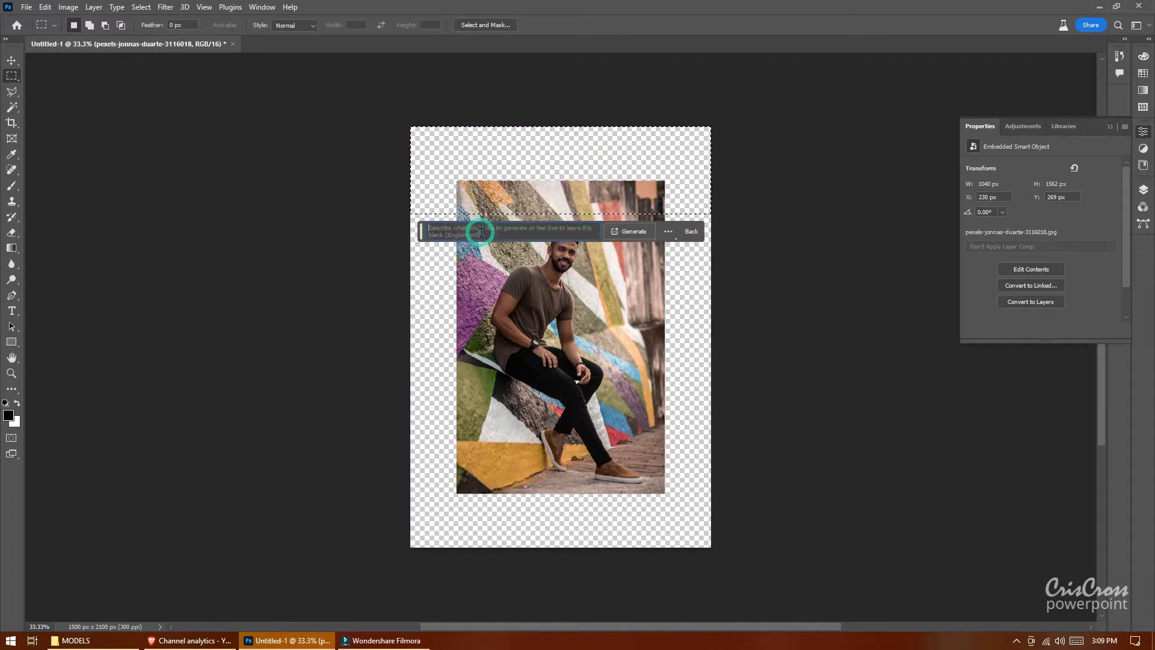
click(620, 232)
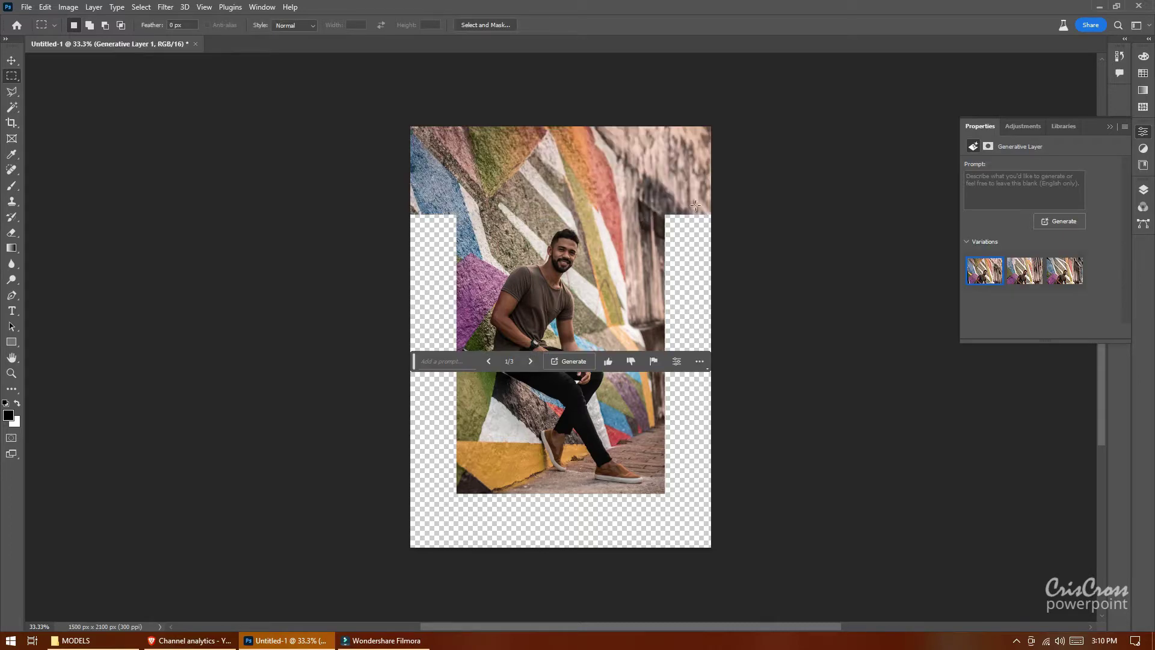
- Generative-fill the right strip, keeping variation 2, and marquee the empty left strip
drag(715, 201, 648, 520)
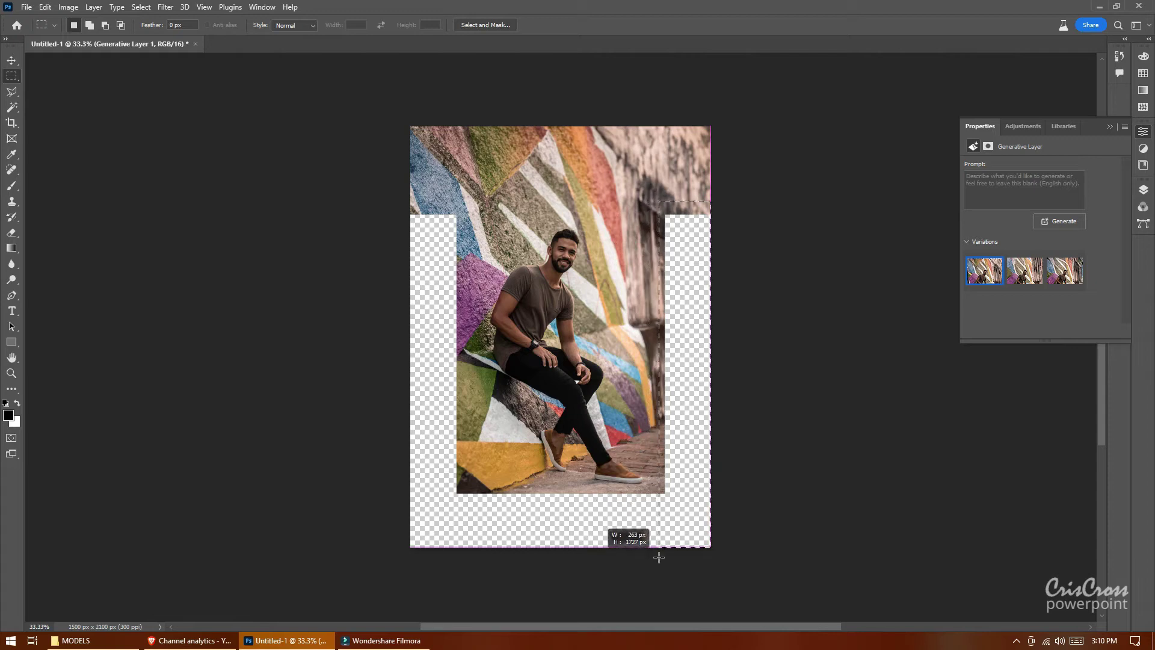
drag(647, 521, 659, 549)
click(583, 562)
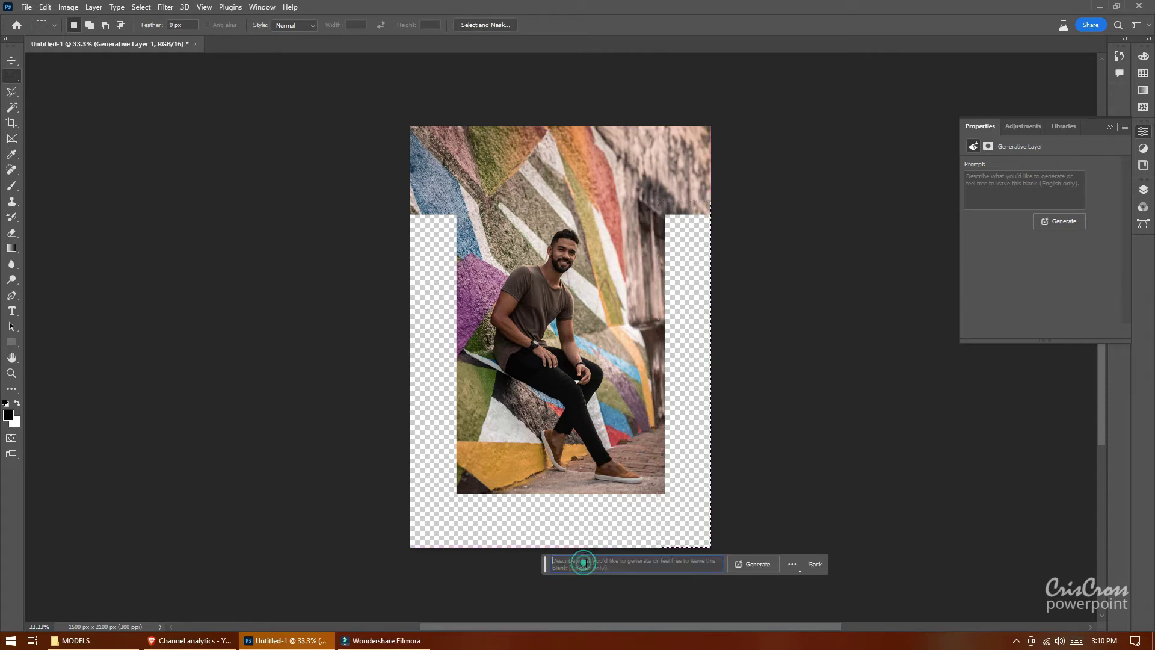
click(764, 565)
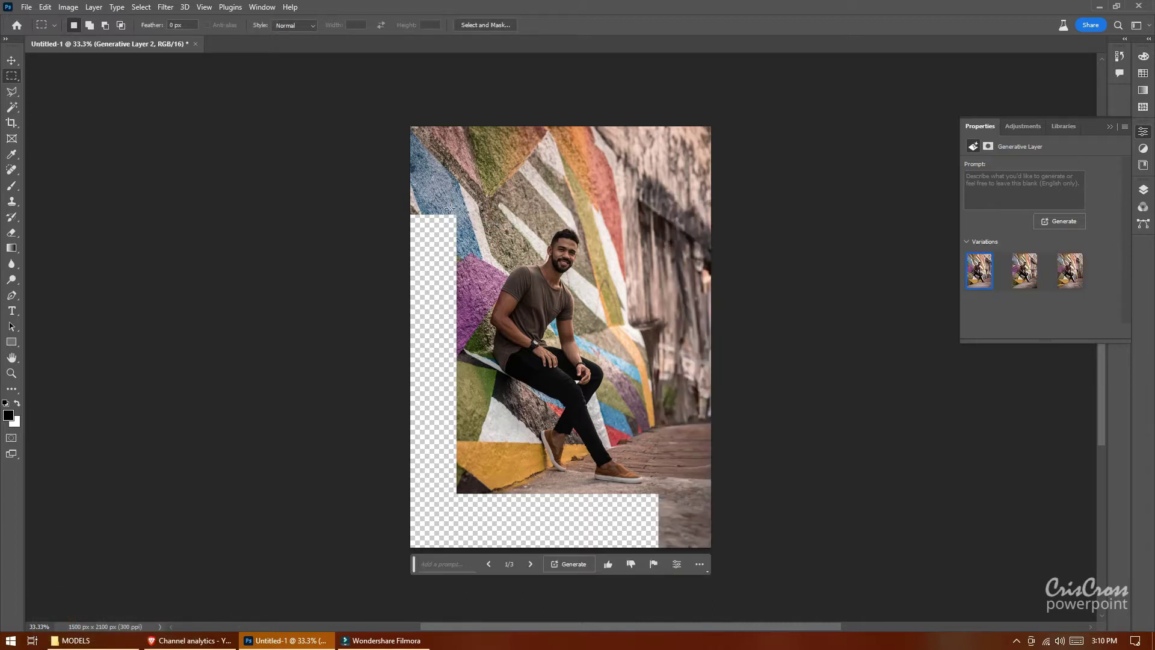
click(533, 563)
click(533, 563)
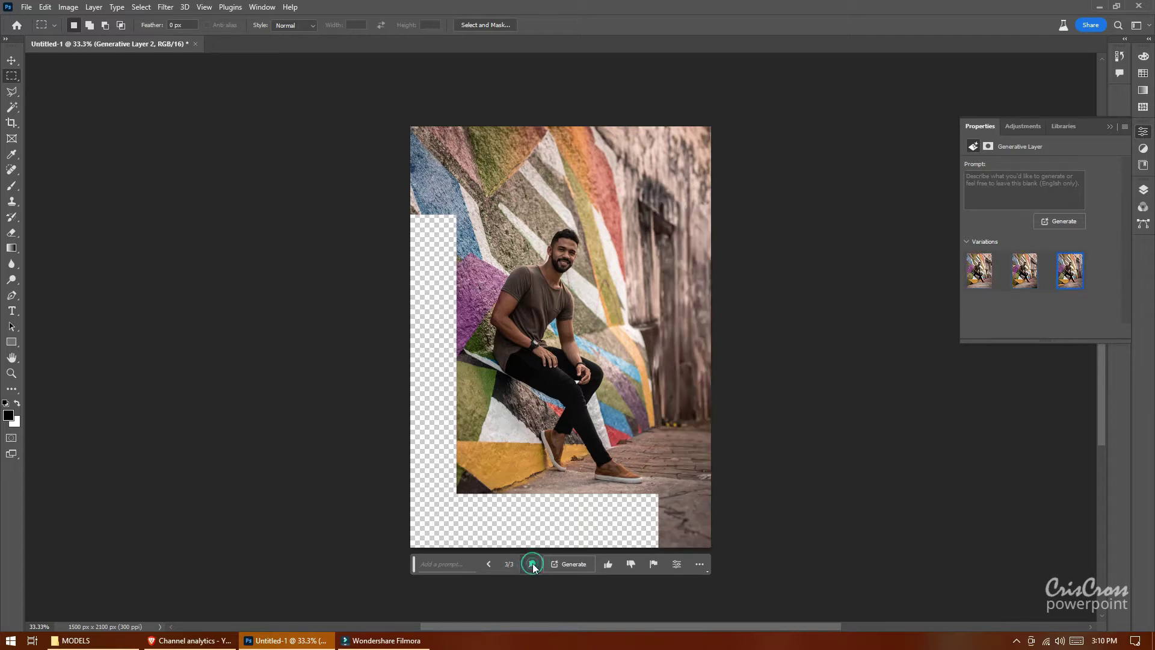
click(532, 563)
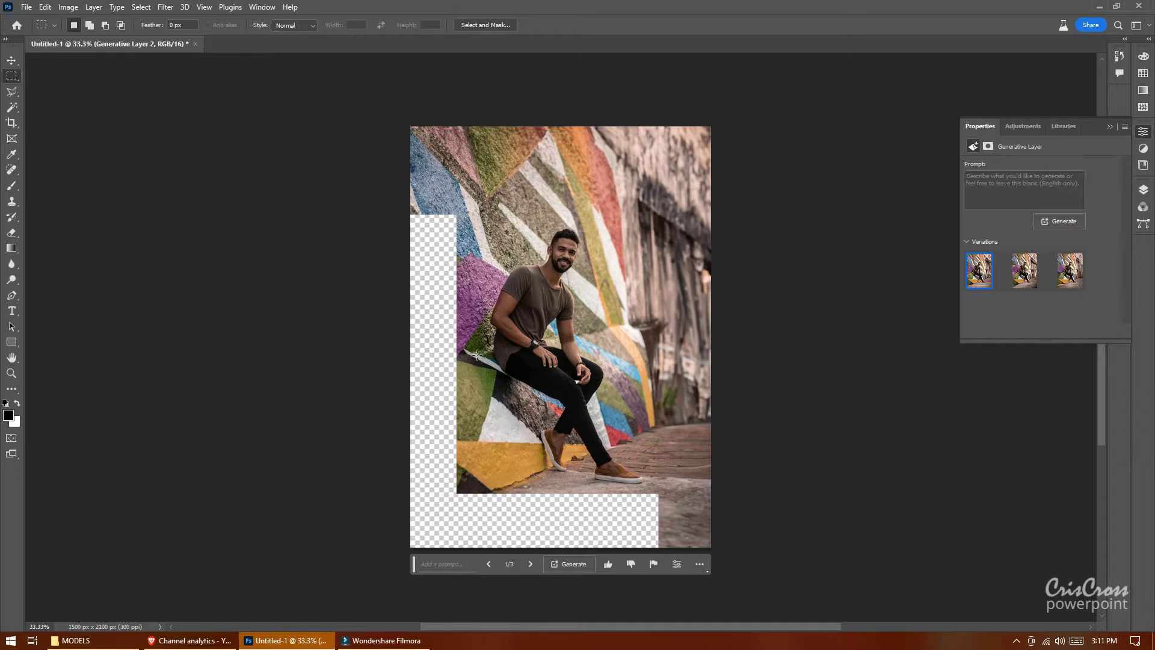
click(528, 563)
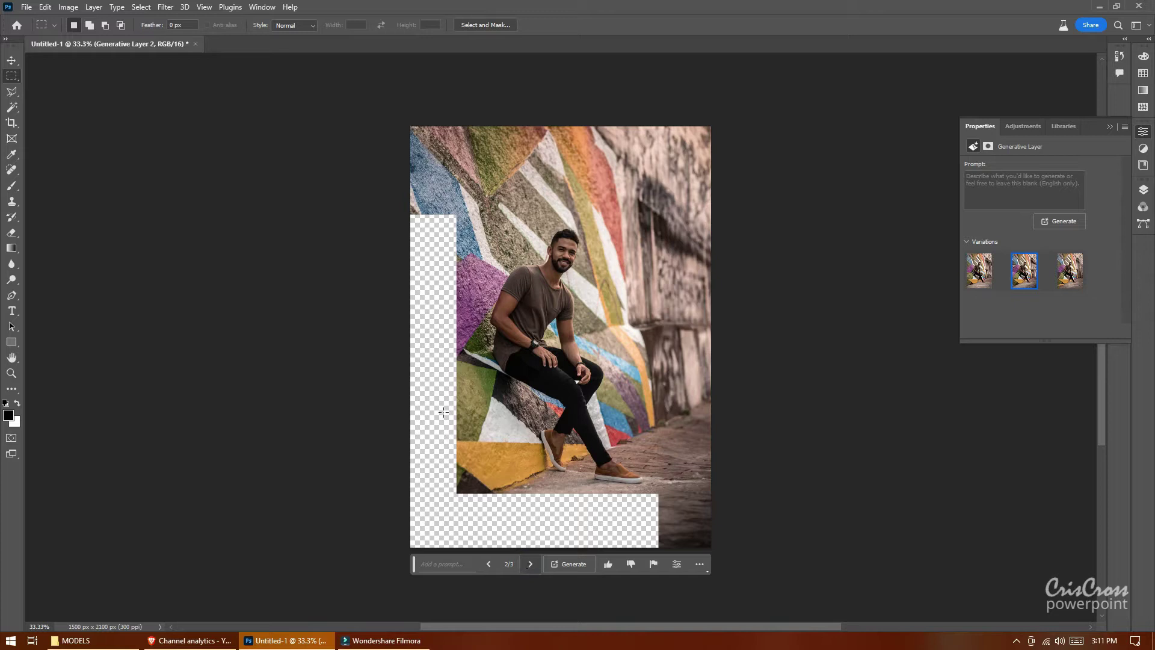
drag(398, 203, 463, 495)
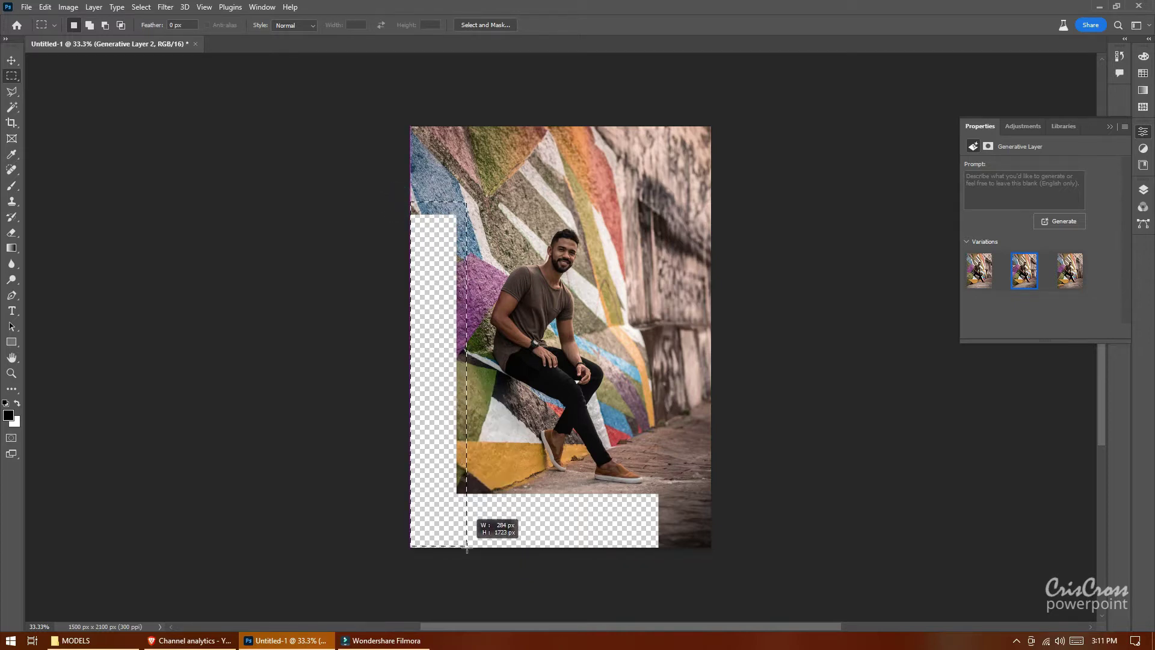
- Generative-fill the empty strip left of the photo
drag(463, 496, 470, 548)
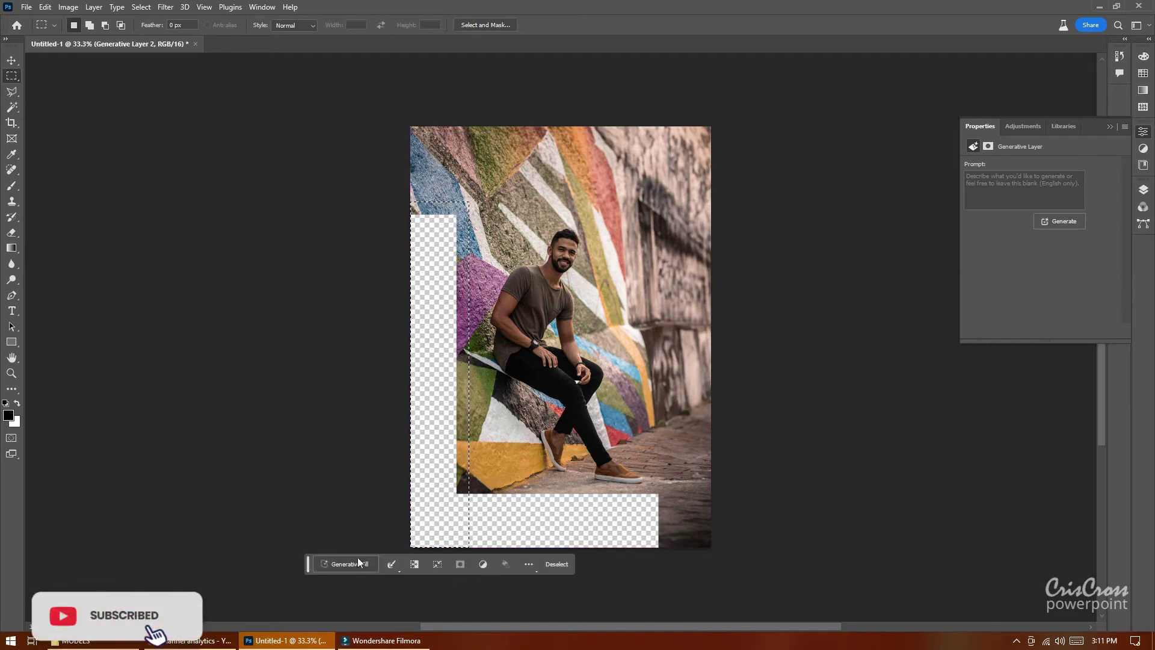
click(356, 558)
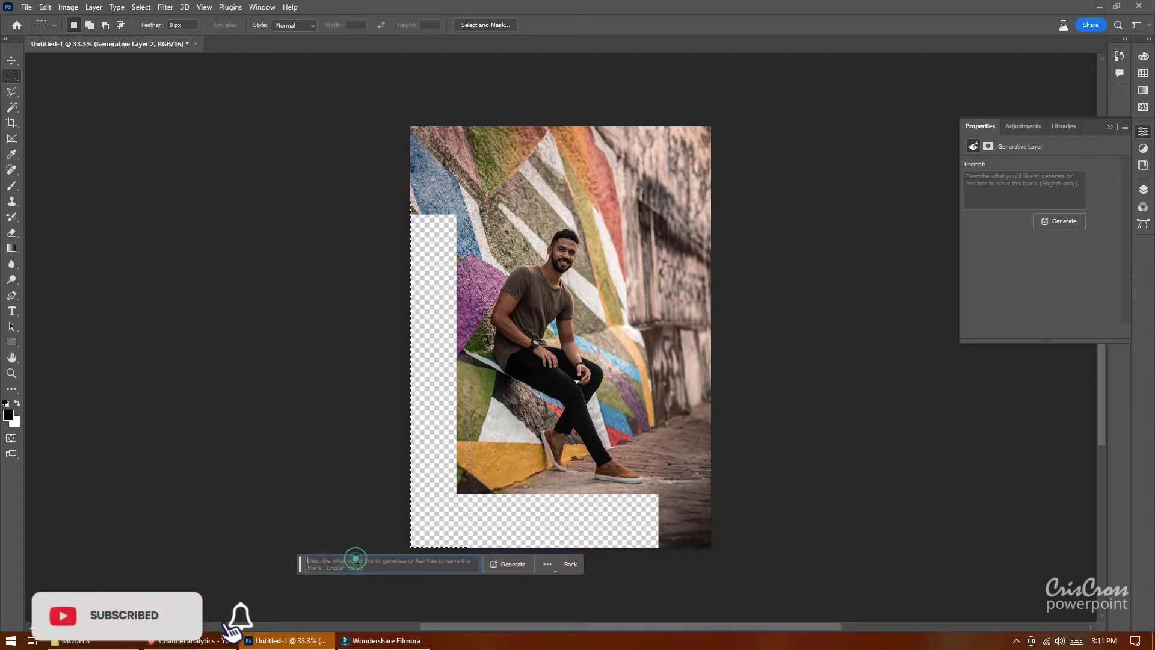
click(513, 566)
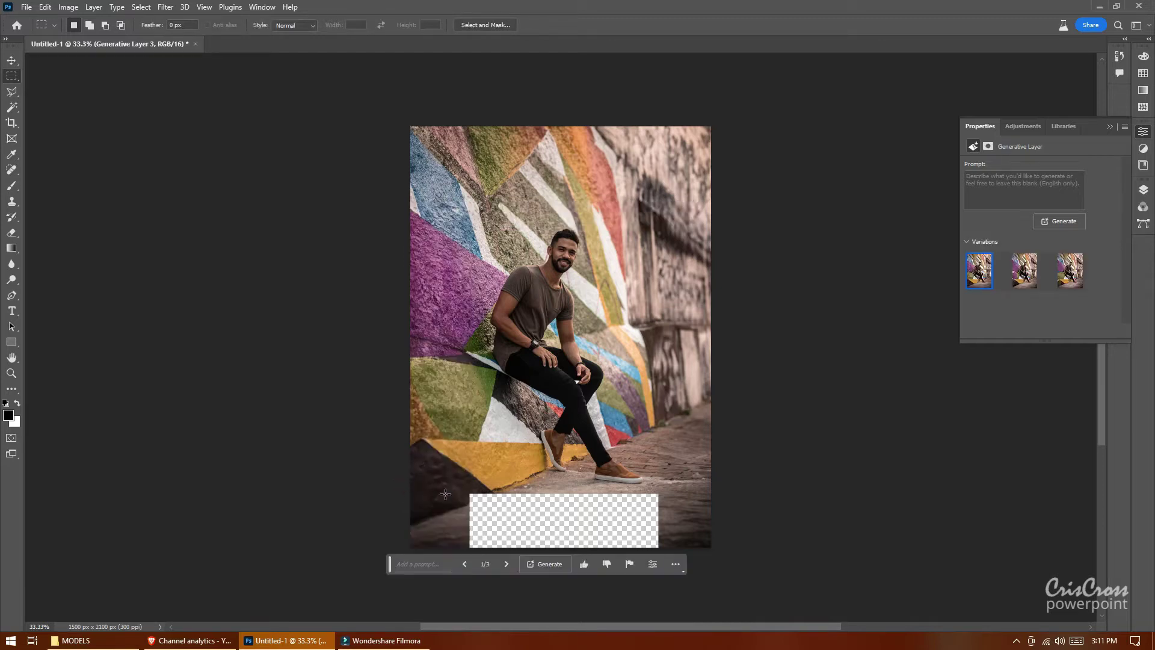
- Generative-fill the bottom gap with cobblestone ground so the canvas is fully covered
drag(457, 485, 666, 574)
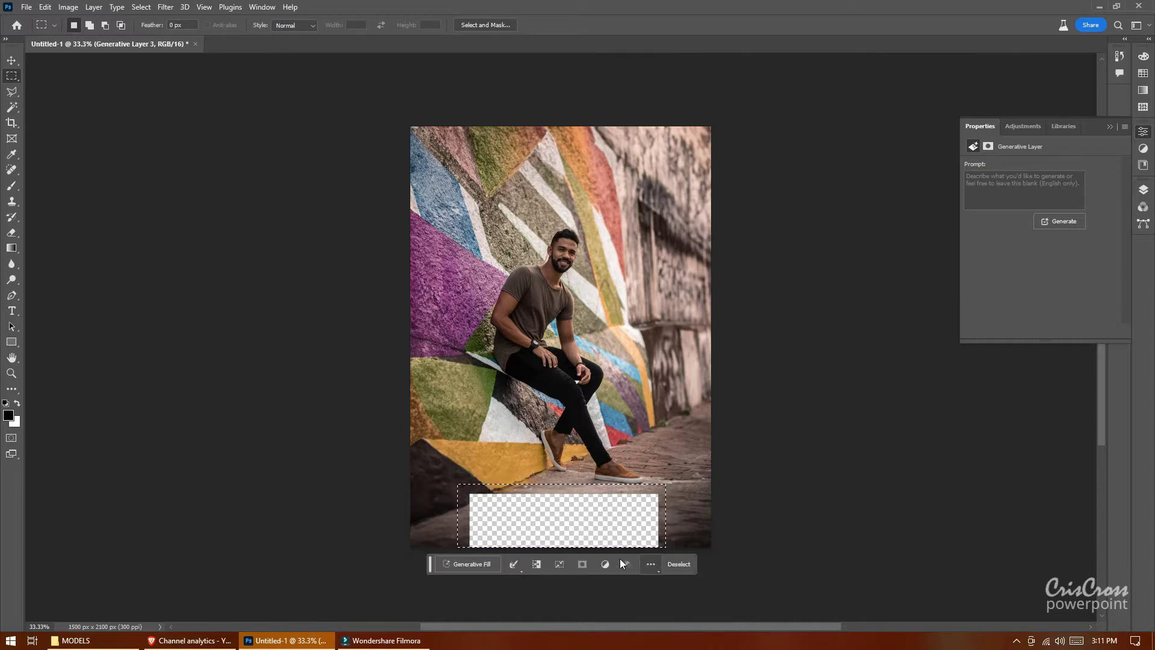
click(485, 565)
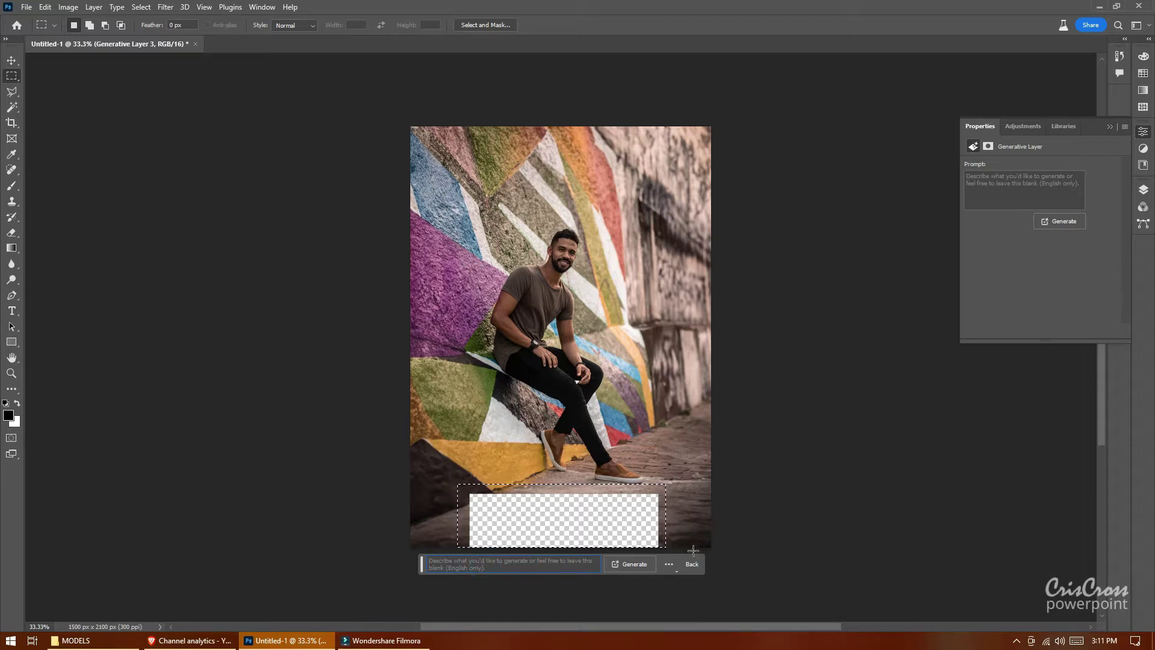
click(631, 566)
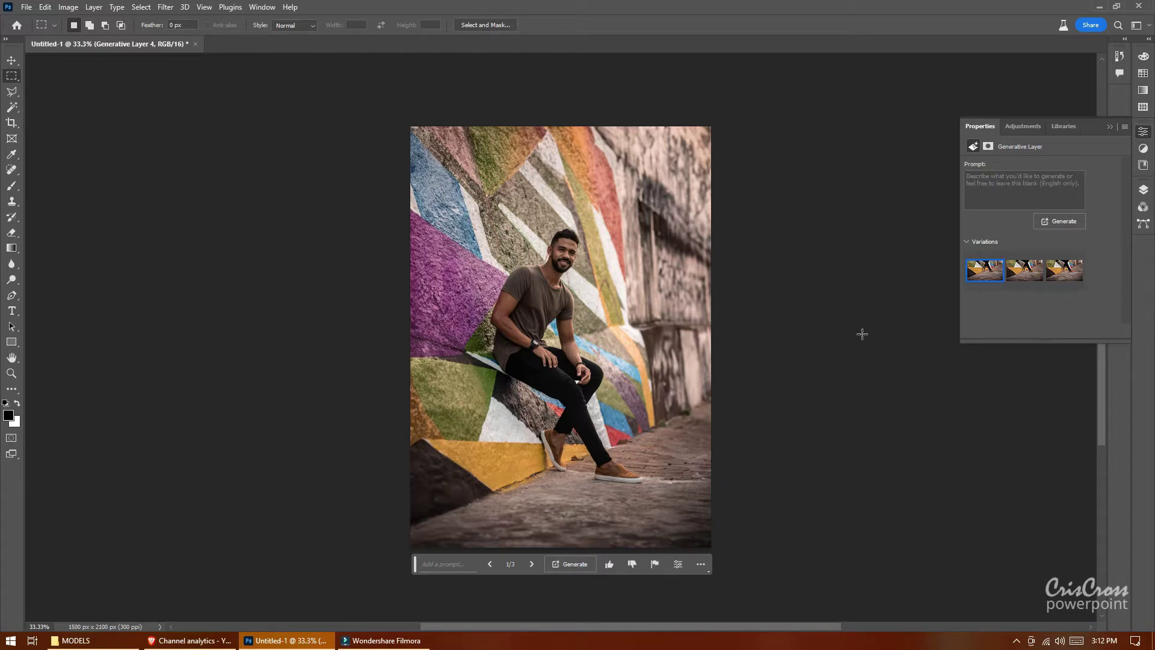
- Merge the four generative layers and the original photo into one layer, Generative Layer 4
click(1143, 132)
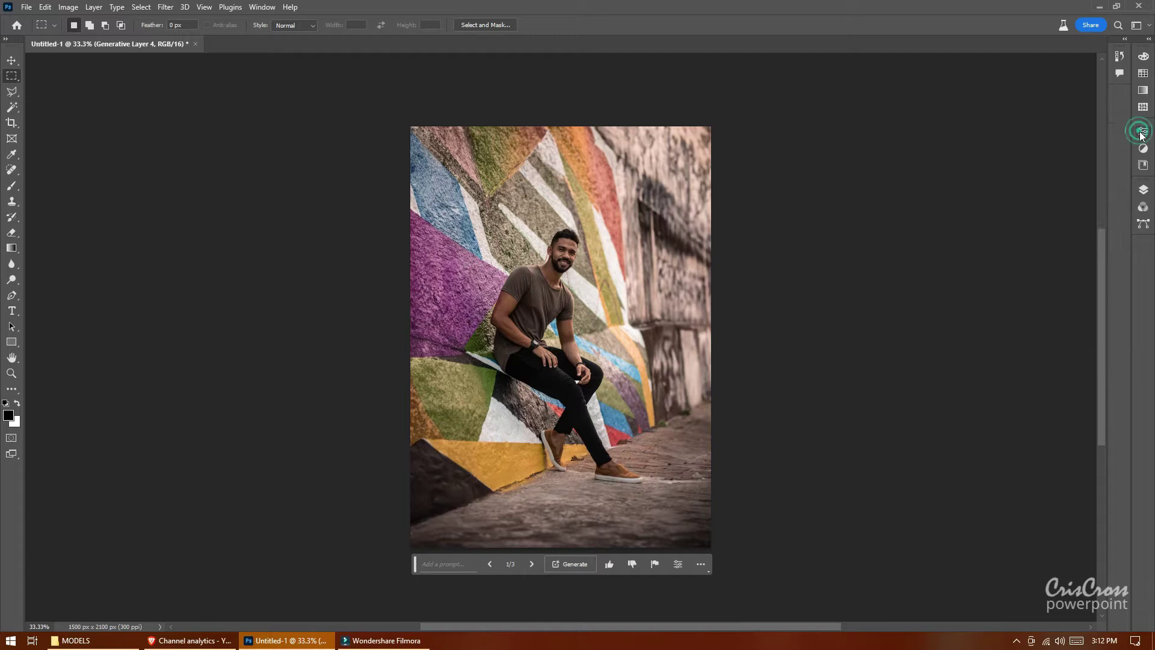
click(16, 64)
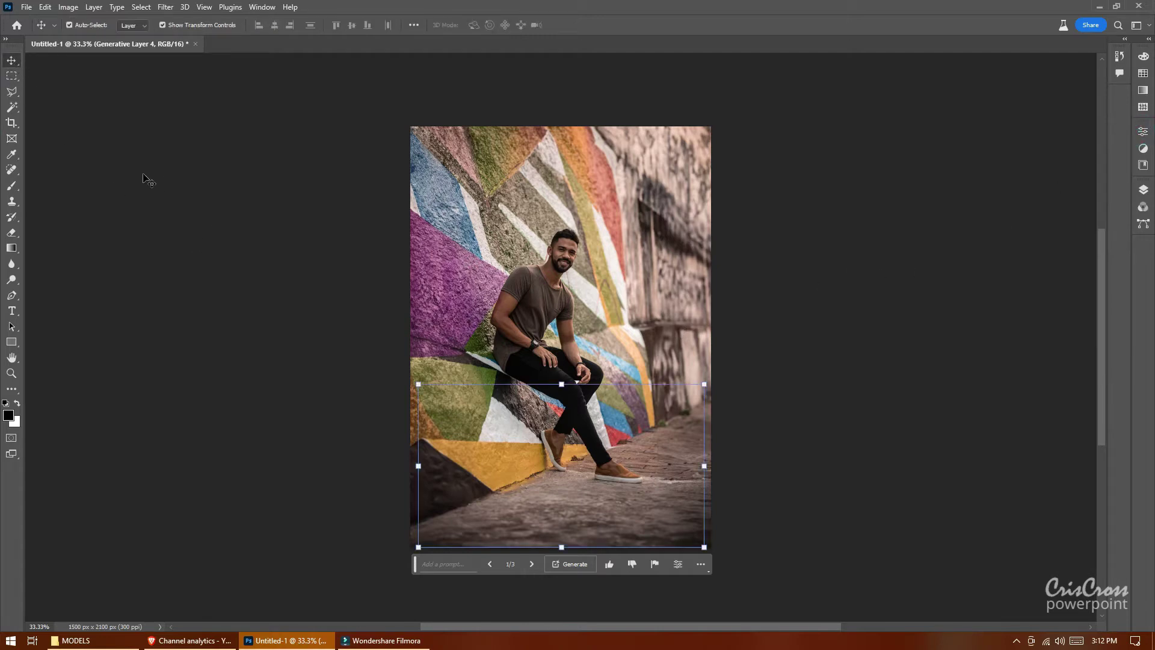
click(1140, 192)
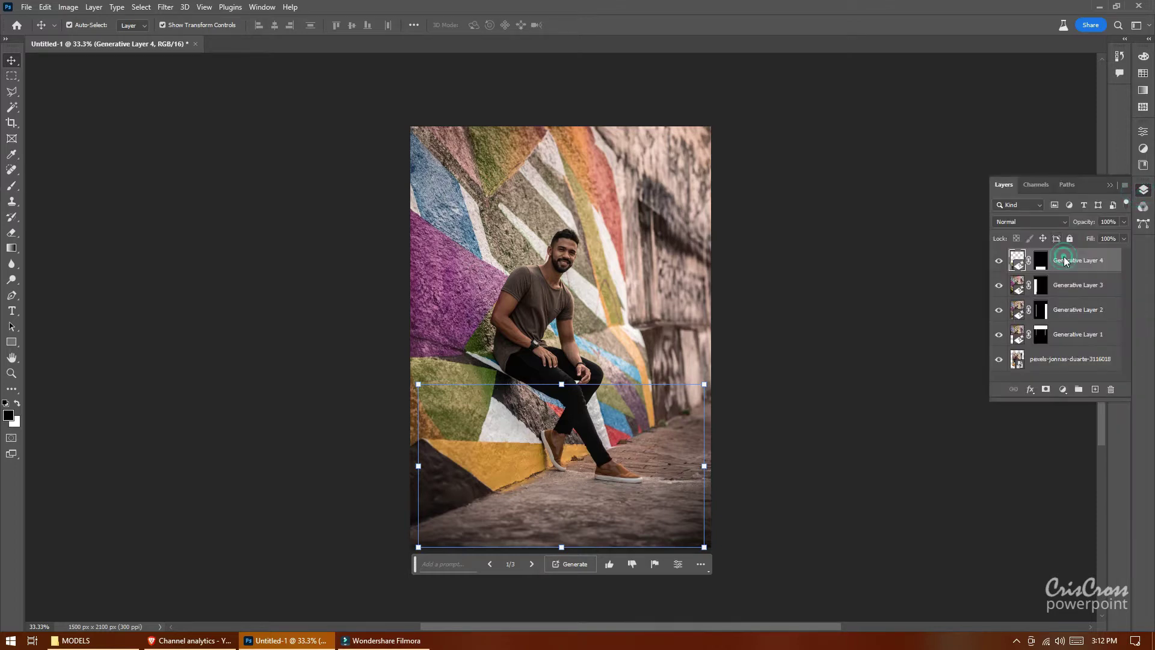
shift+click(1042, 361)
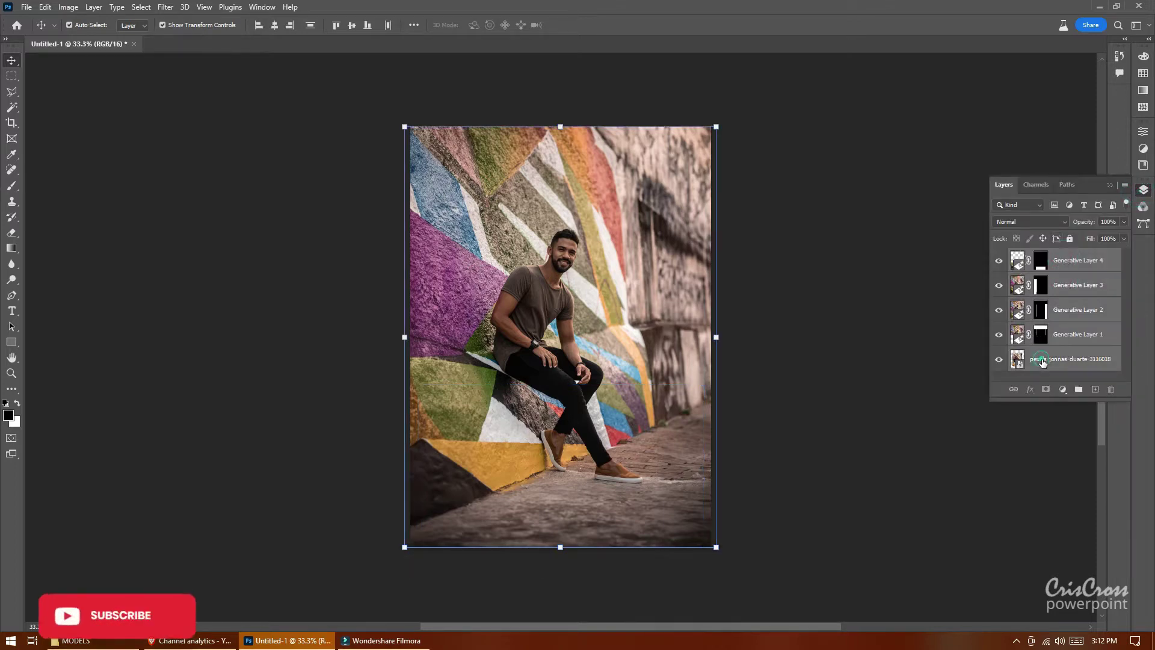
right_click(1070, 260)
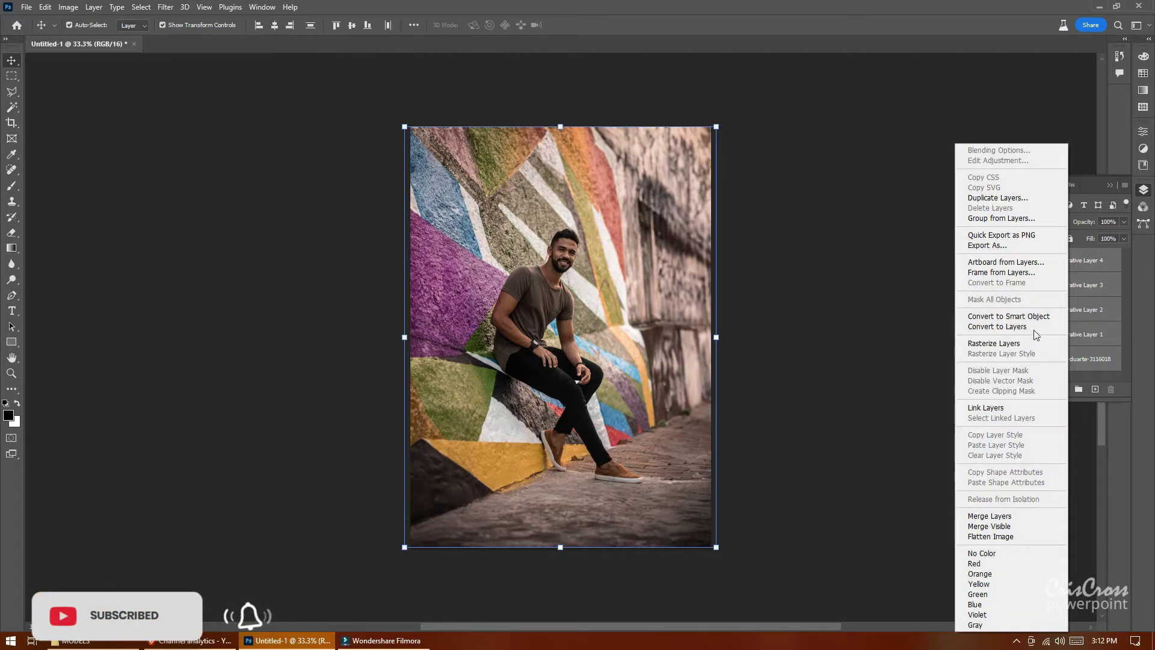
click(989, 516)
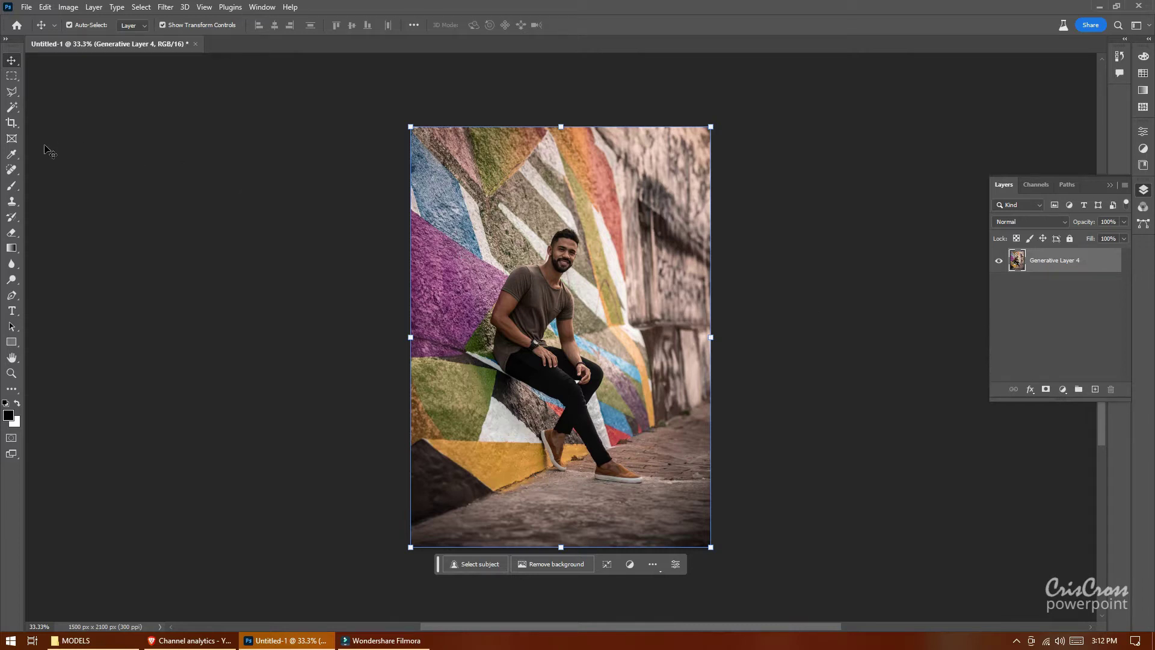
- Draw a white, stroke-less rectangle about 854 × 1292 px covering the seated man
click(12, 343)
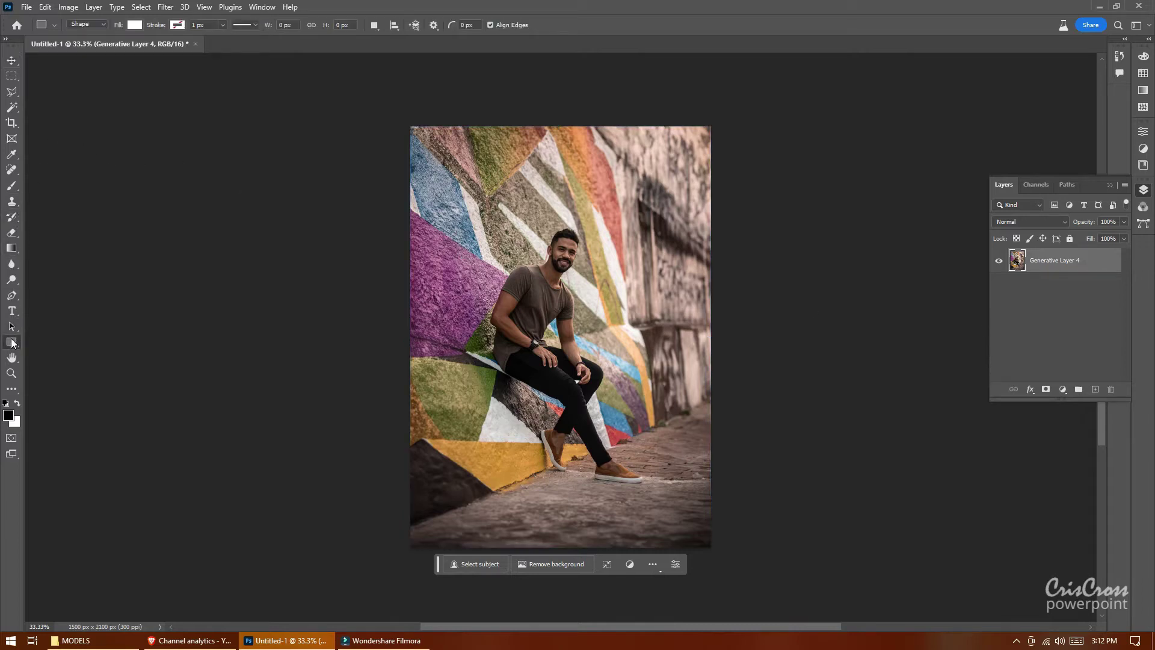
click(138, 26)
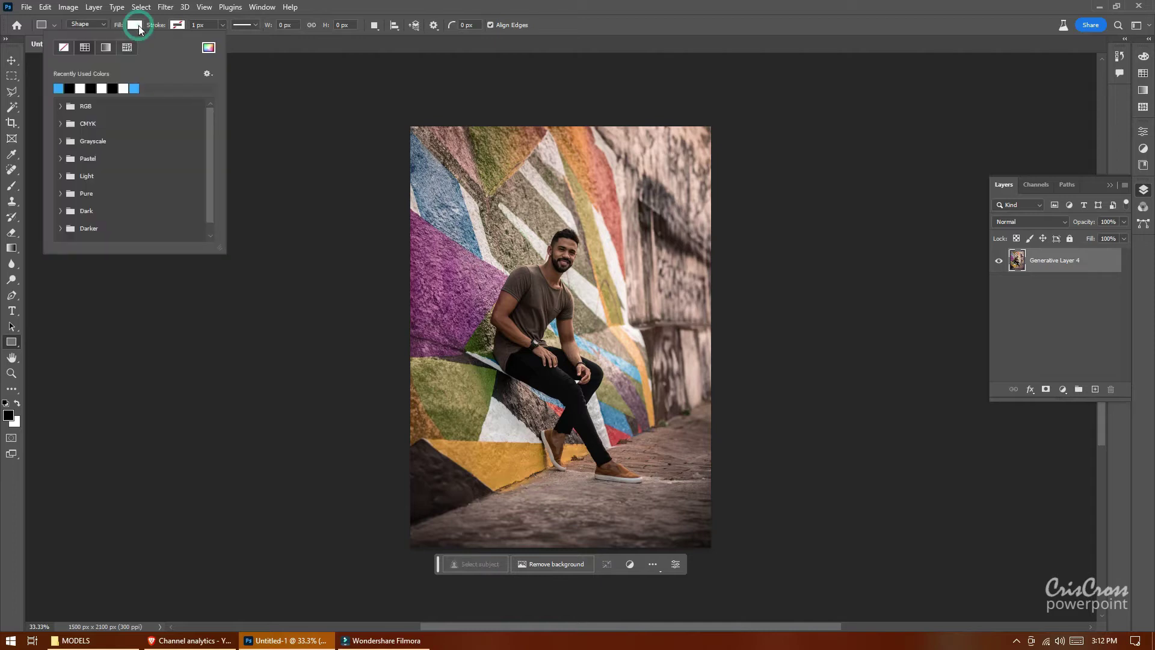
click(177, 25)
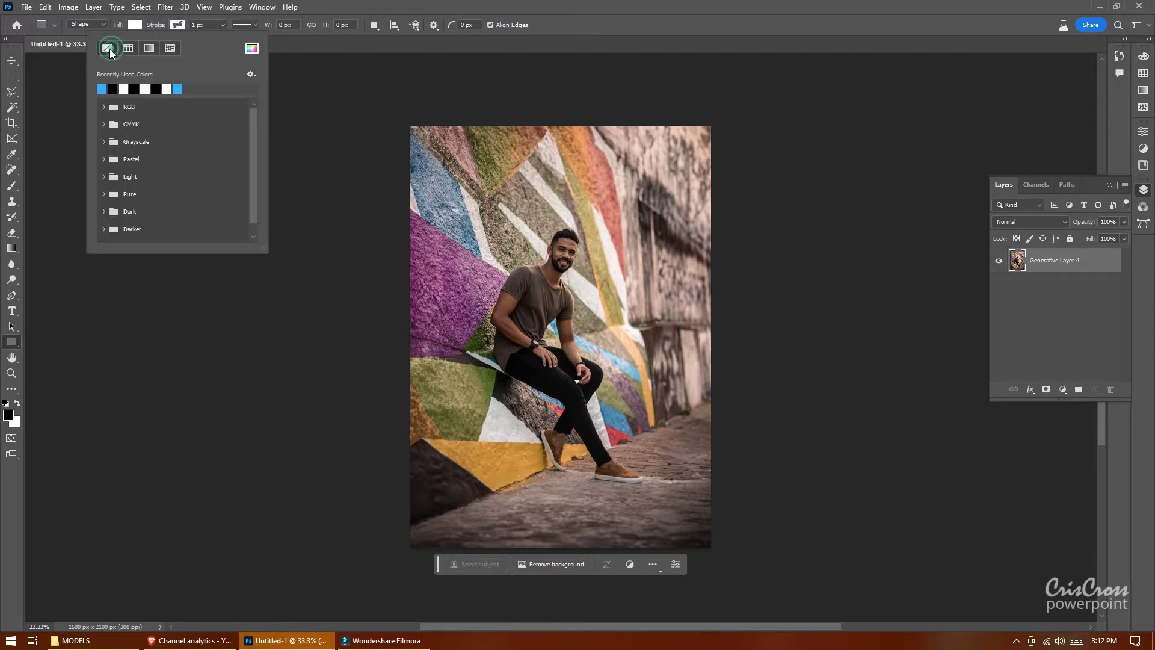
click(107, 48)
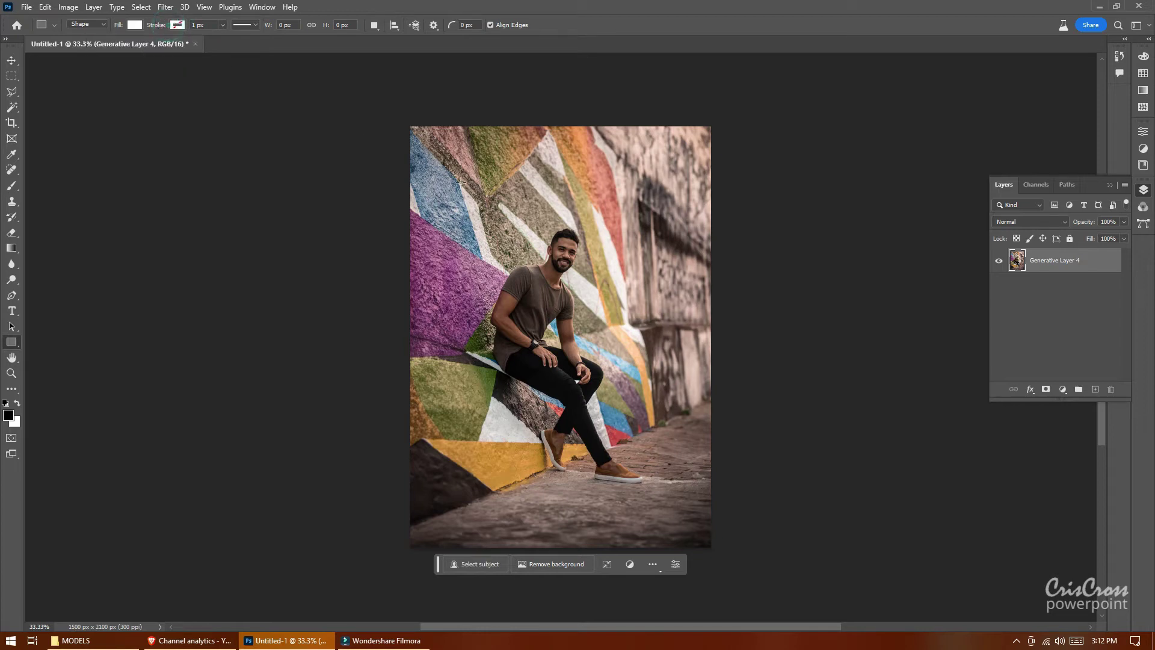
drag(472, 192, 617, 420)
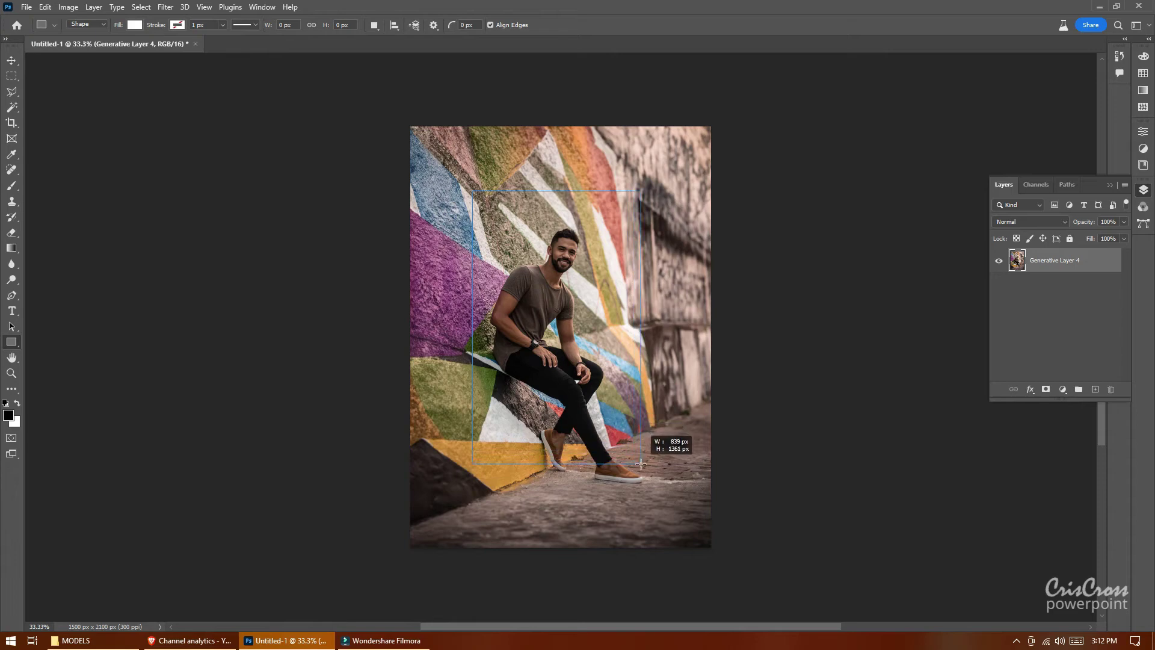
drag(618, 420, 644, 464)
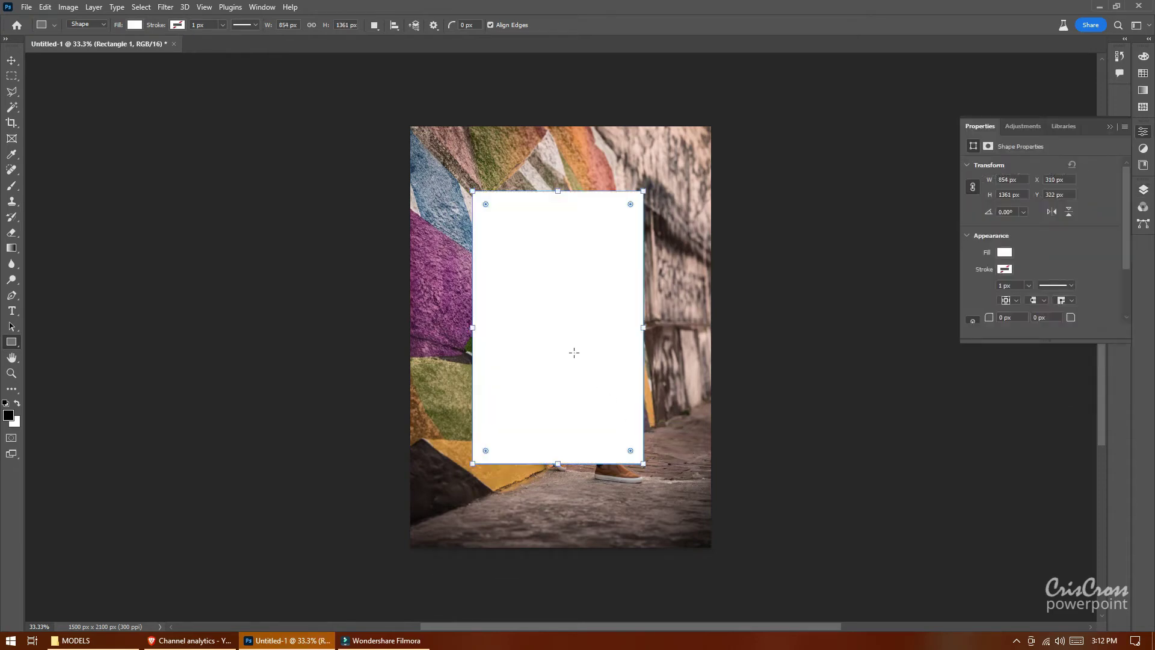
mouse_move(559, 192)
mouse_down()
mouse_move(560, 230)
mouse_move(559, 205)
mouse_up()
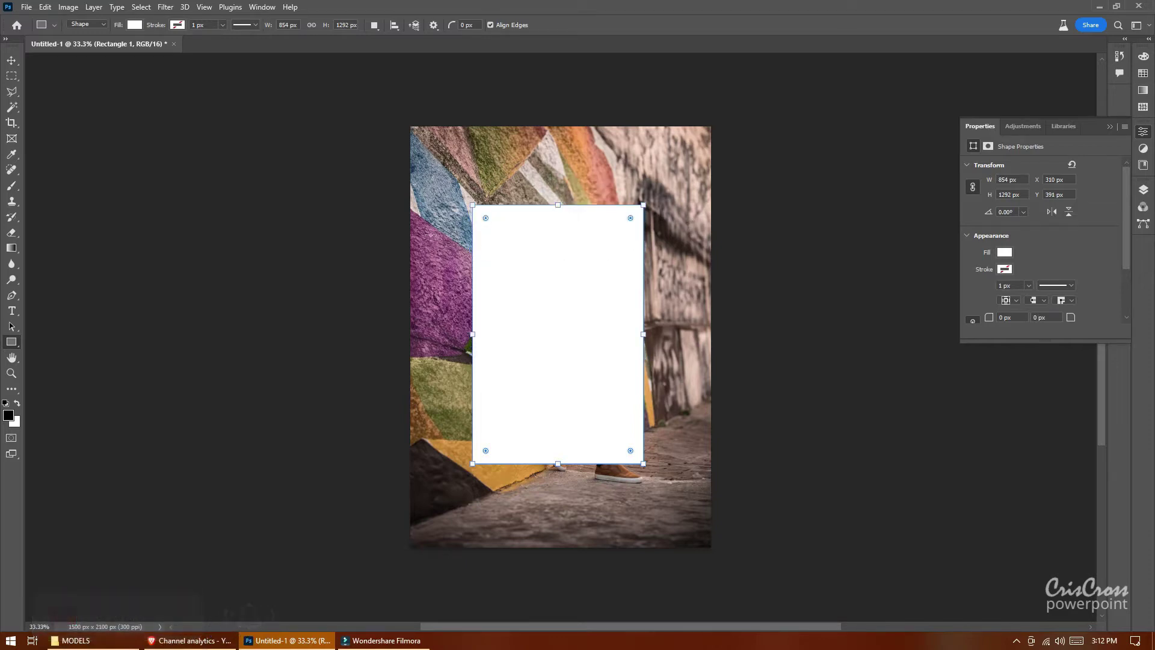
click(15, 80)
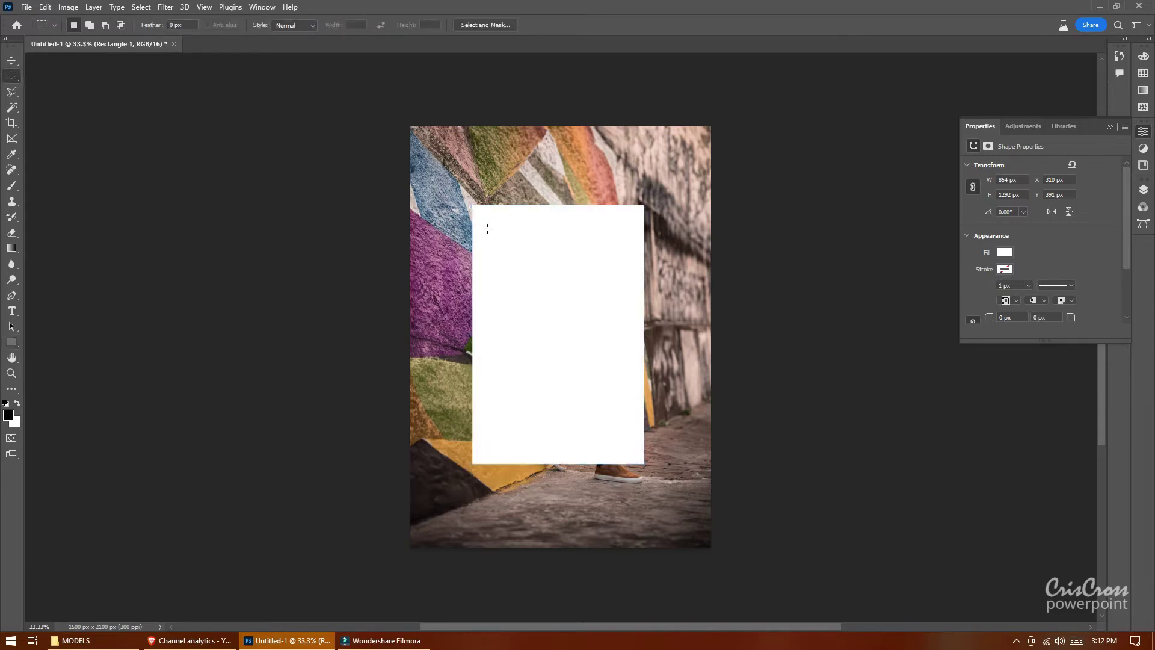
- Mask Rectangle 1 with an inner selection and invert the mask to leave a thin white frame
drag(479, 213, 640, 452)
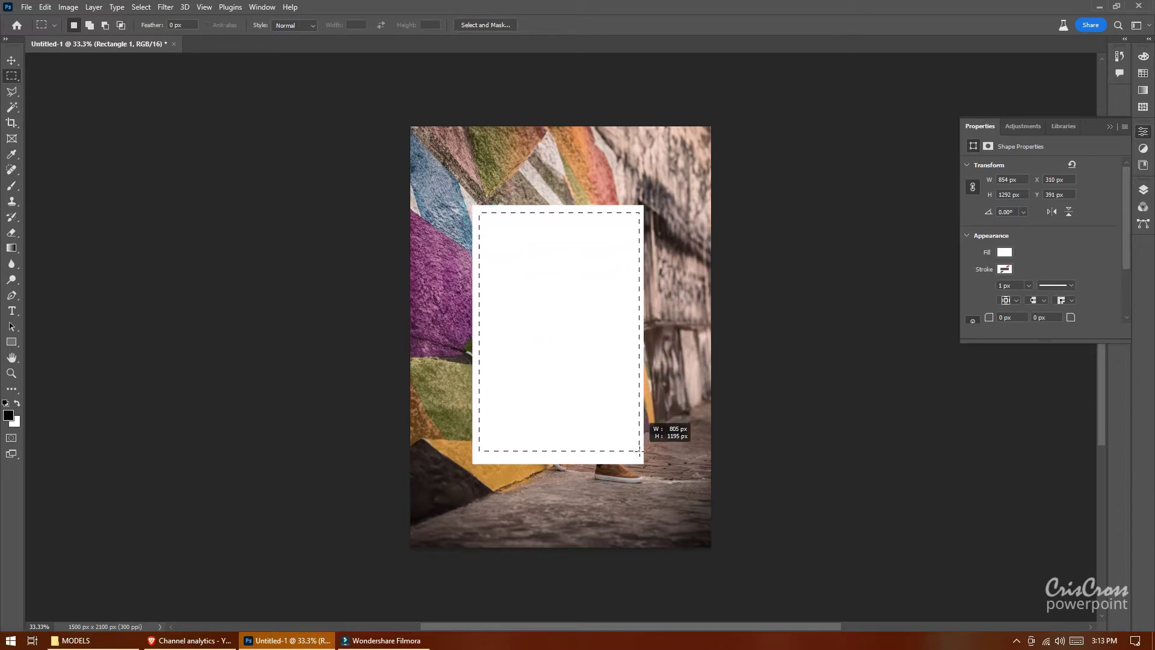
drag(639, 451, 637, 450)
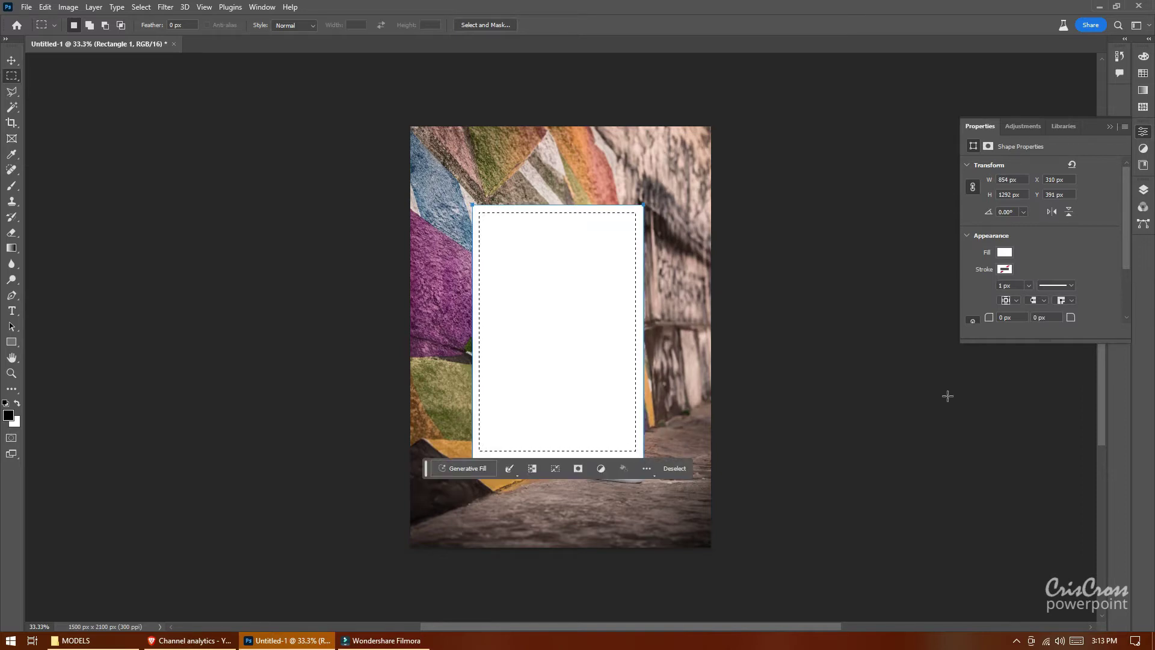
click(1145, 190)
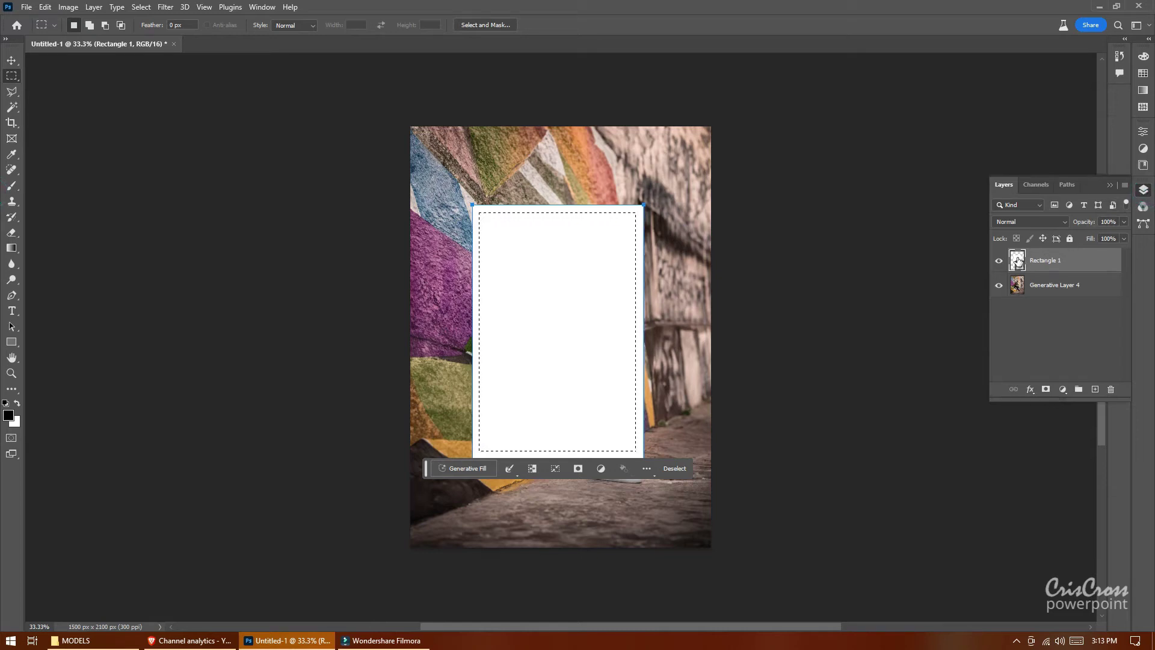
click(1045, 389)
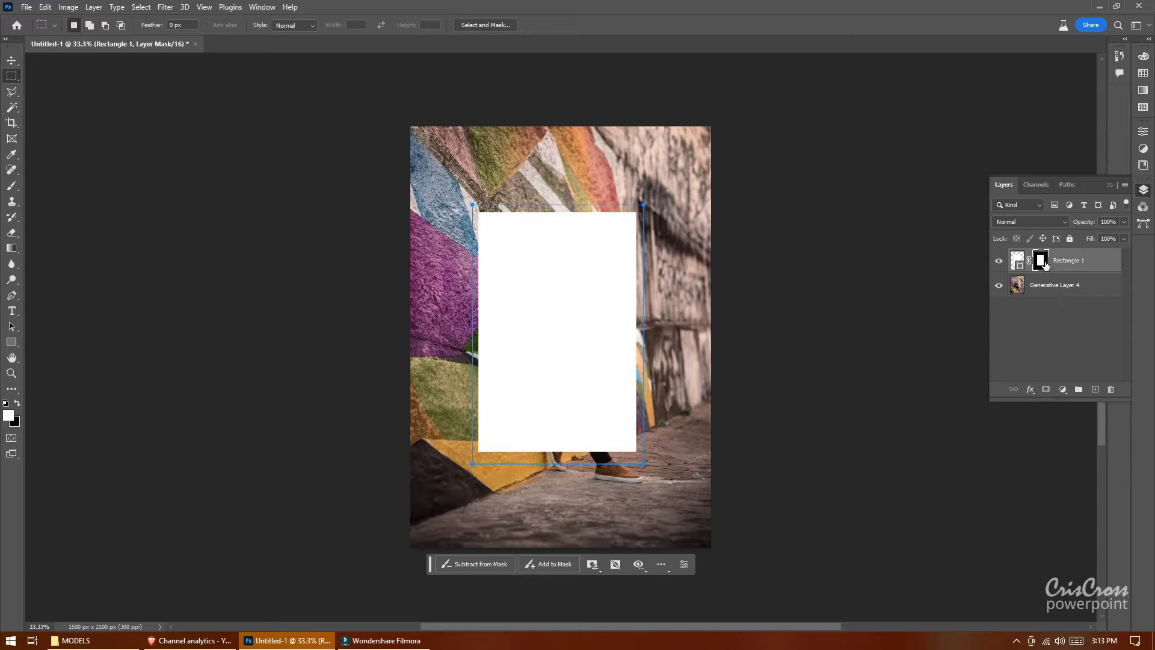
click(662, 565)
click(676, 509)
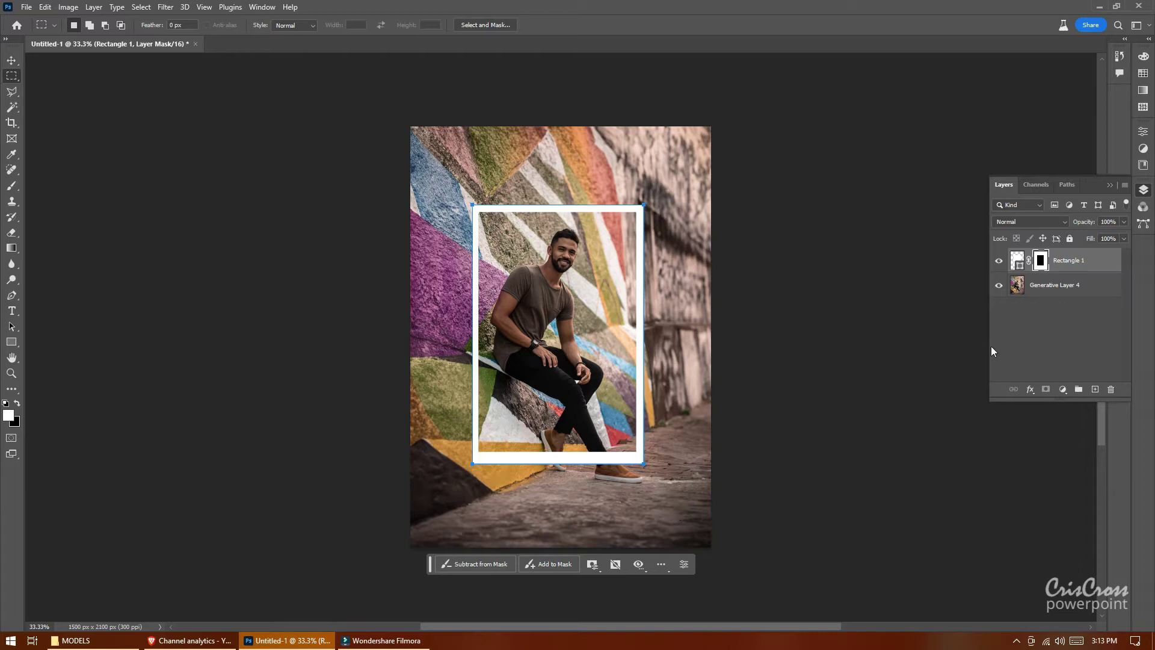
click(1083, 262)
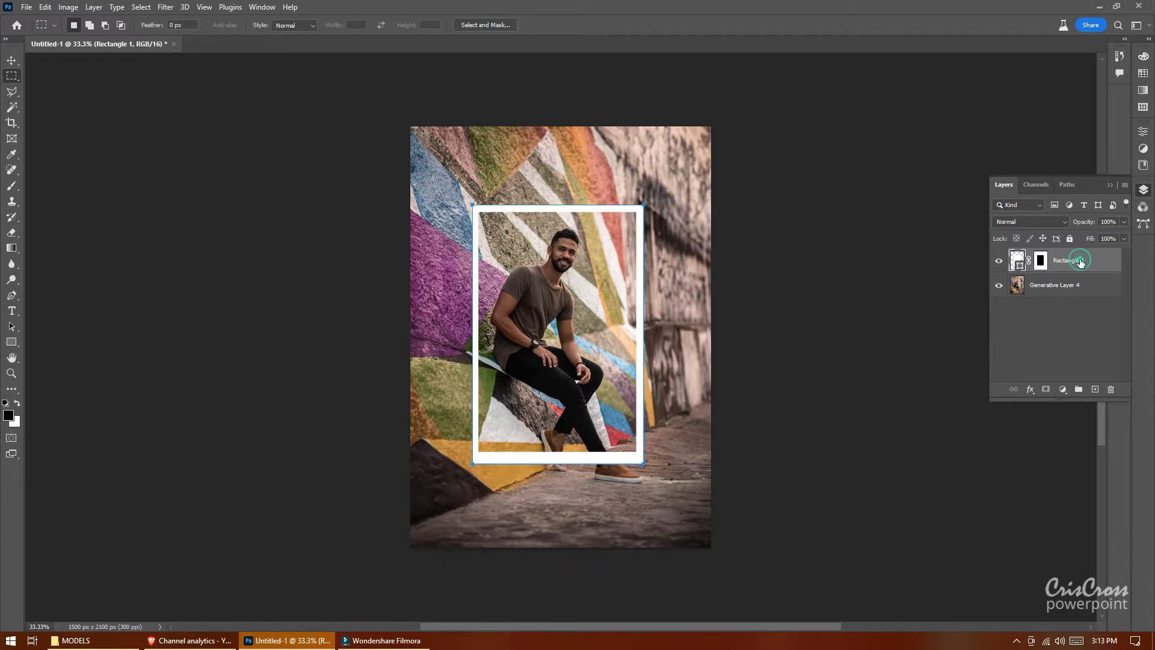
click(1041, 262)
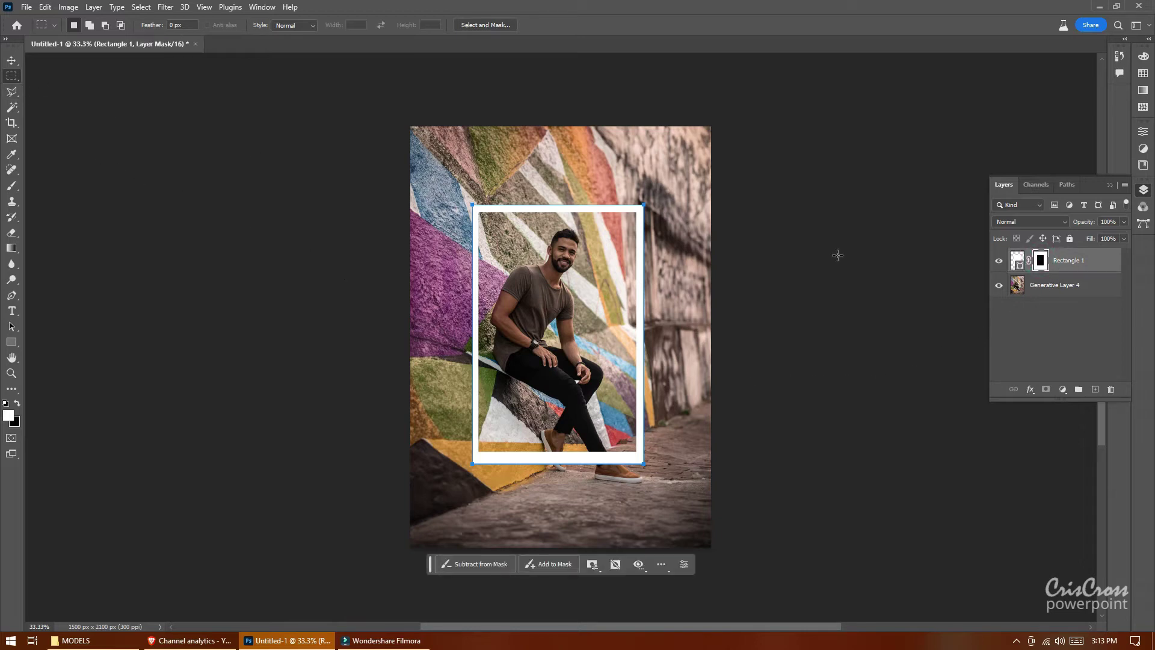
click(1070, 205)
- Add a Black & White 1 adjustment layer above Rectangle 1, turning the image greyscale
click(1070, 205)
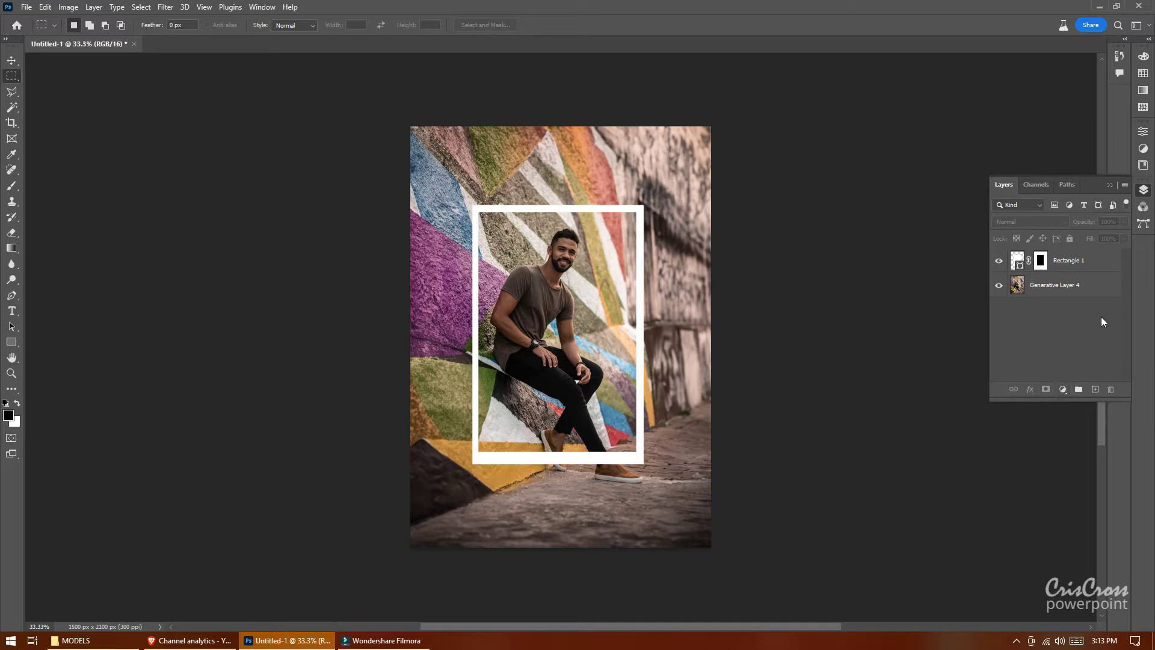
click(1097, 261)
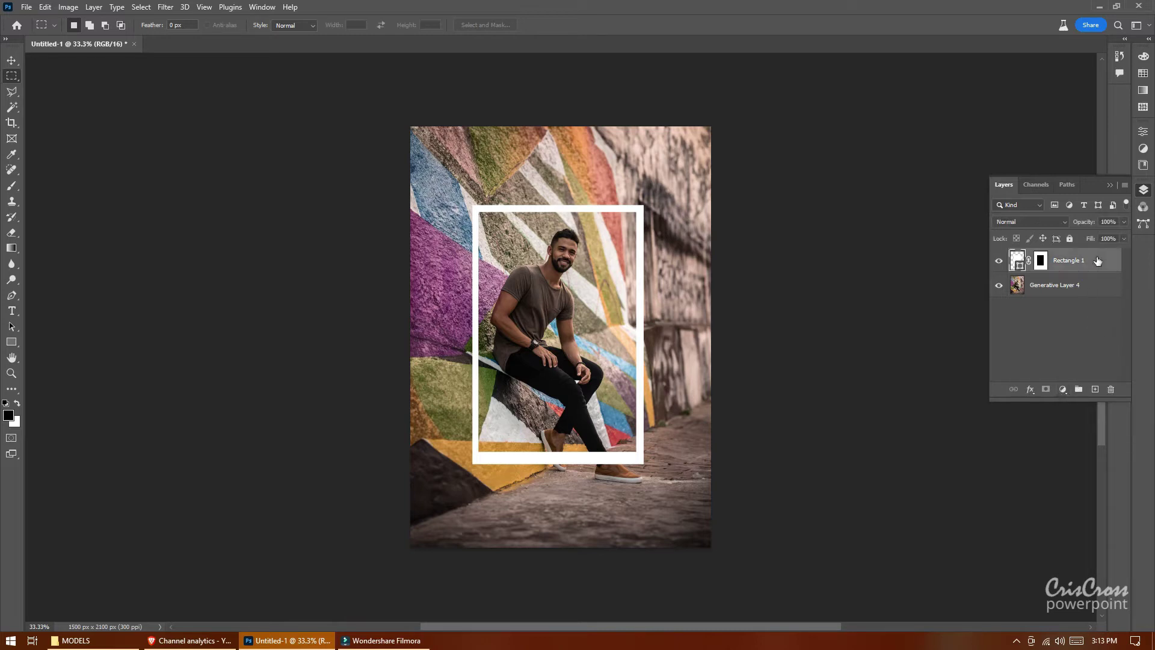
click(1063, 390)
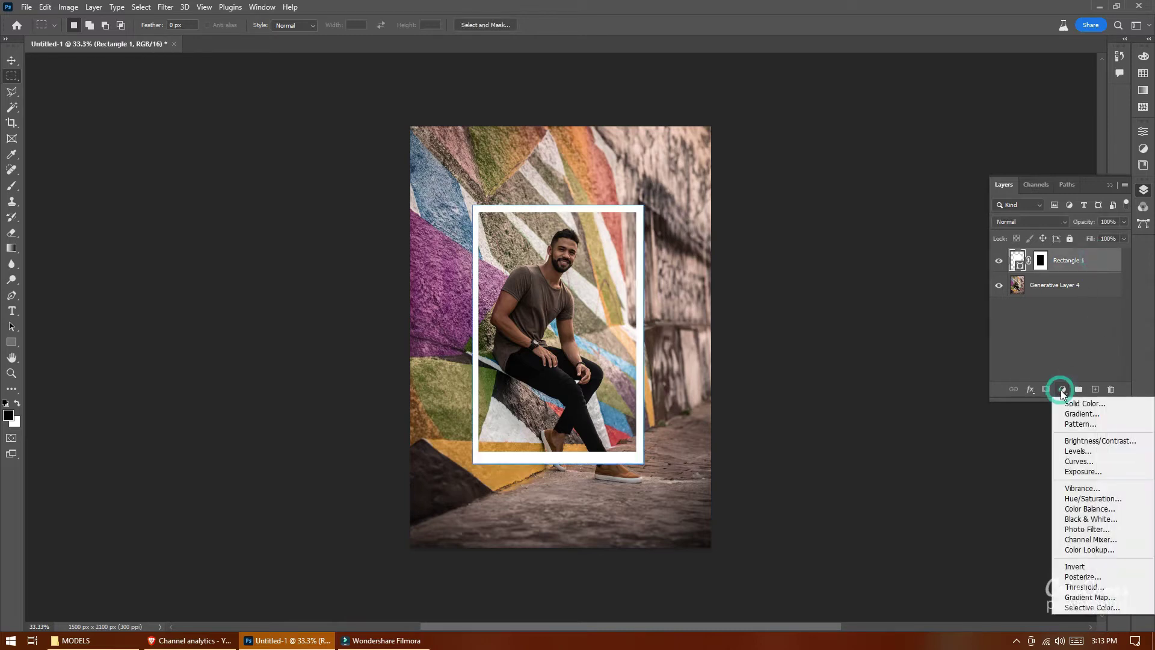
click(1092, 518)
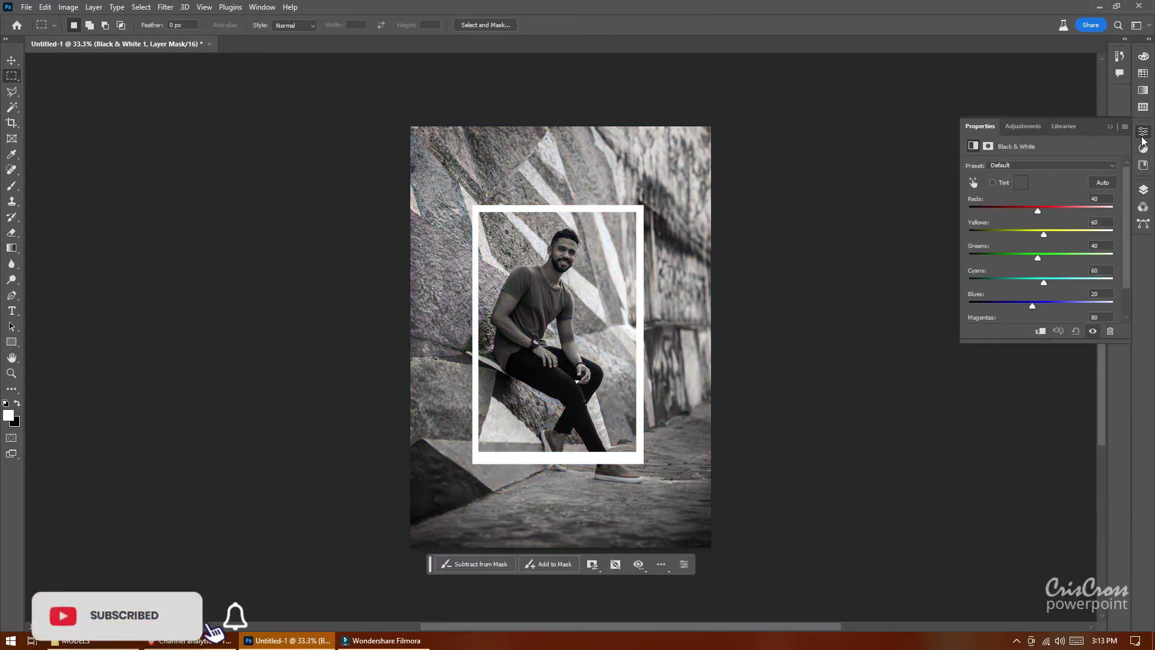
click(1143, 138)
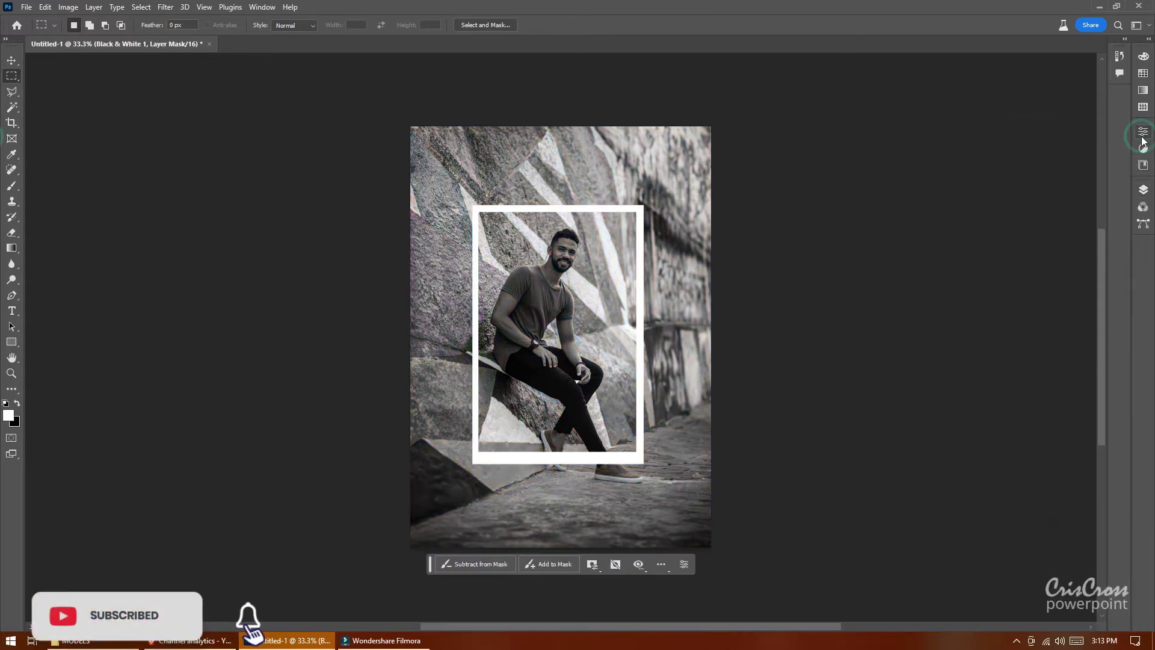
click(1146, 192)
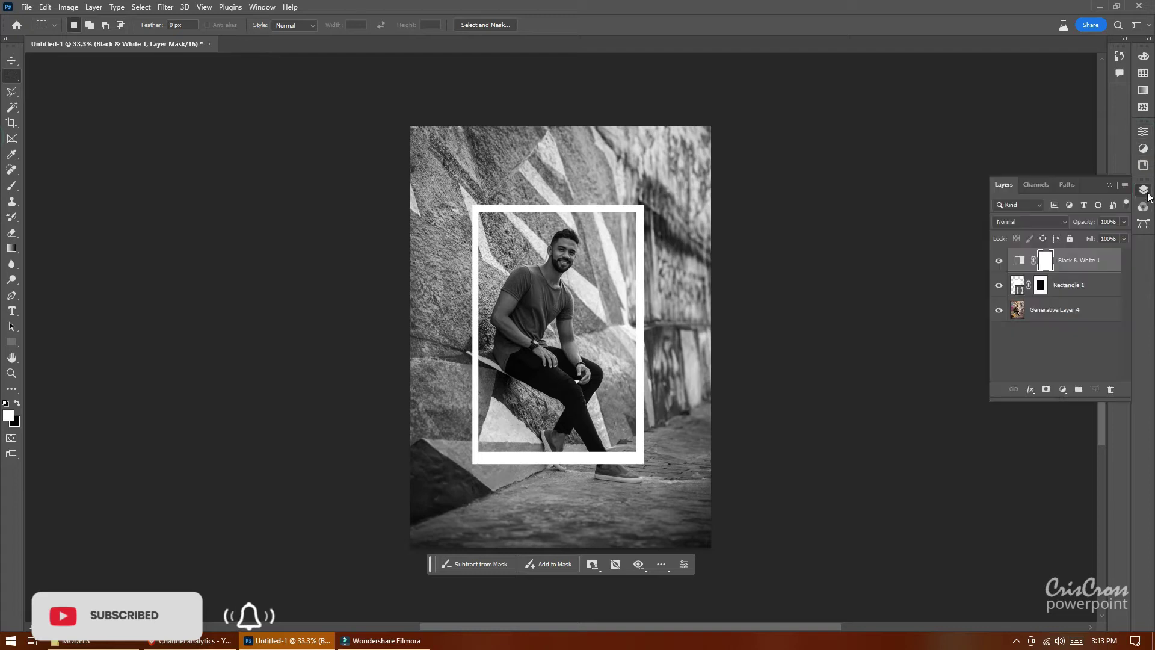
click(1041, 287)
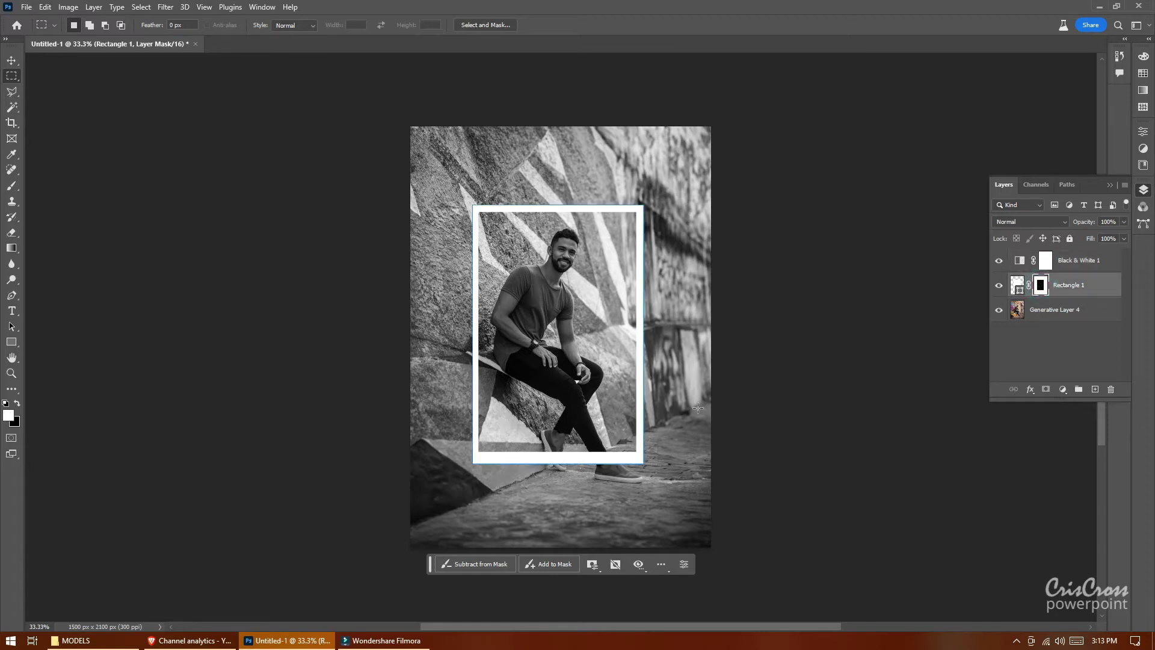
- Load Rectangle 1's frame mask as a selection and invert the Black & White mask
right_click(1043, 287)
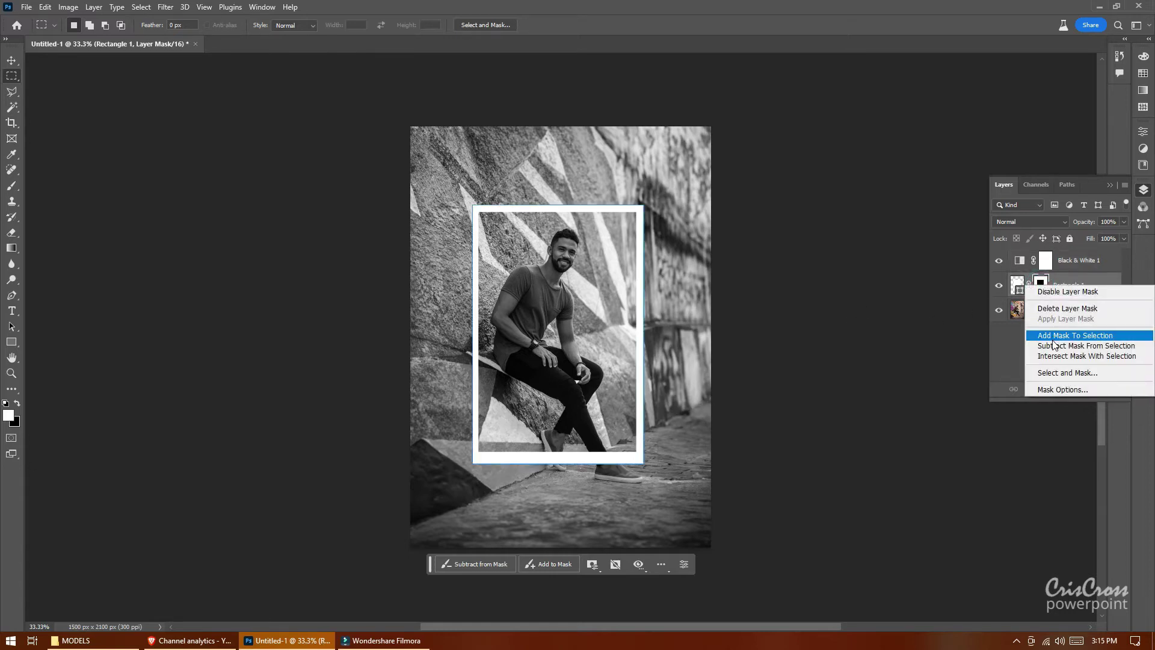
click(1055, 336)
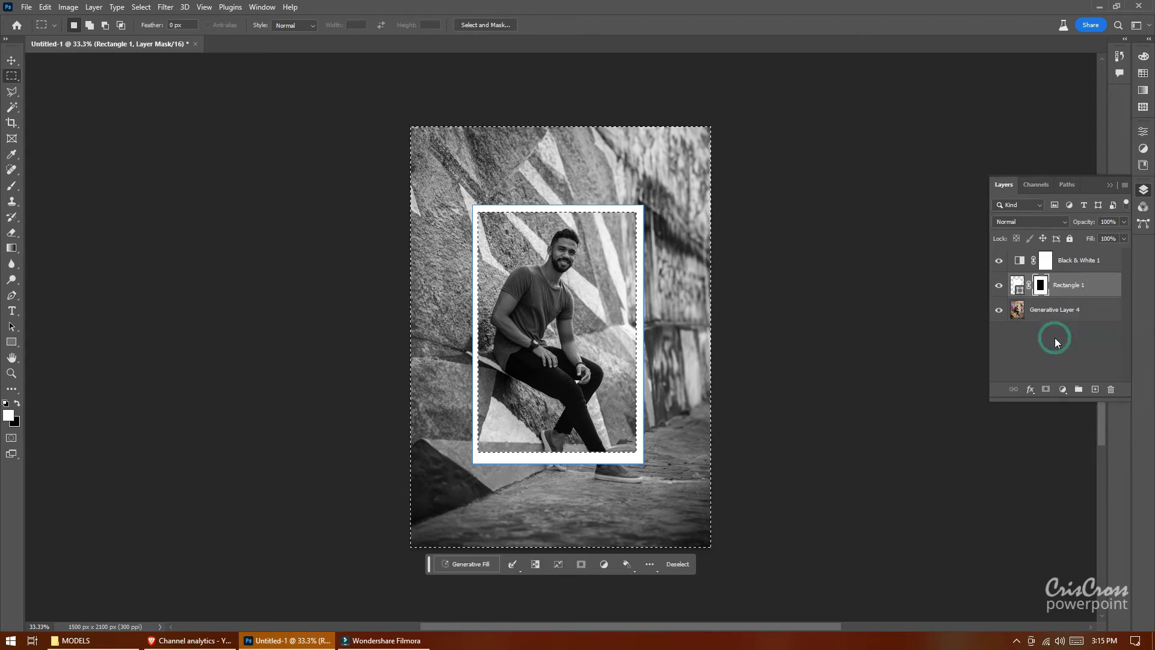
key(alt+bracketright)
click(666, 570)
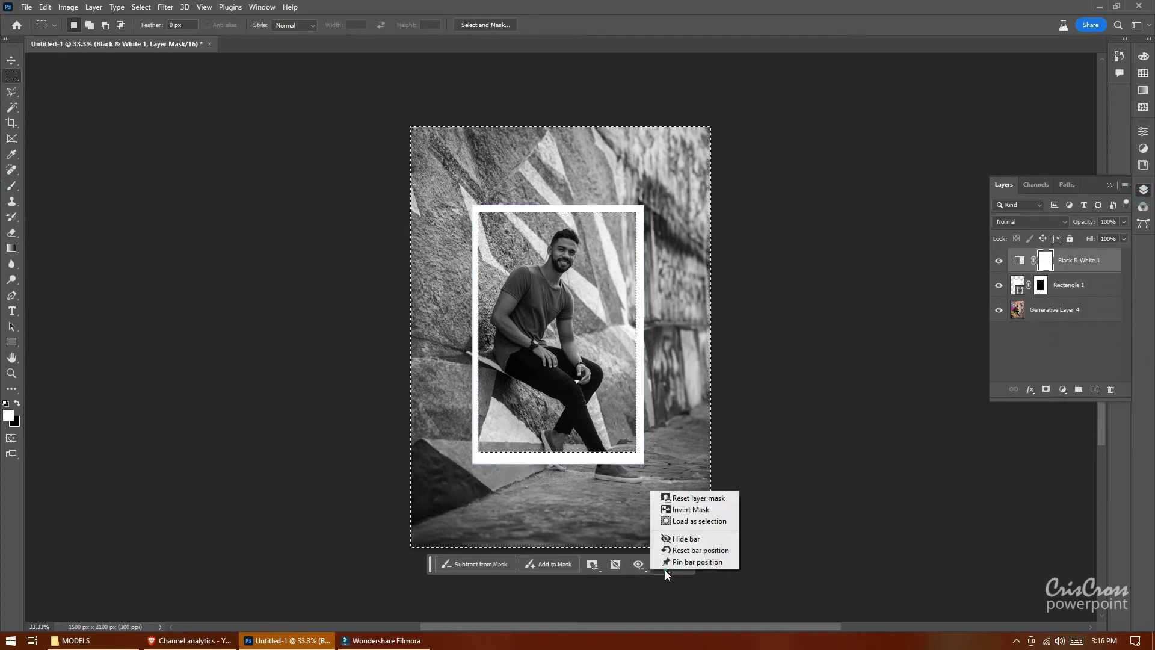
click(689, 511)
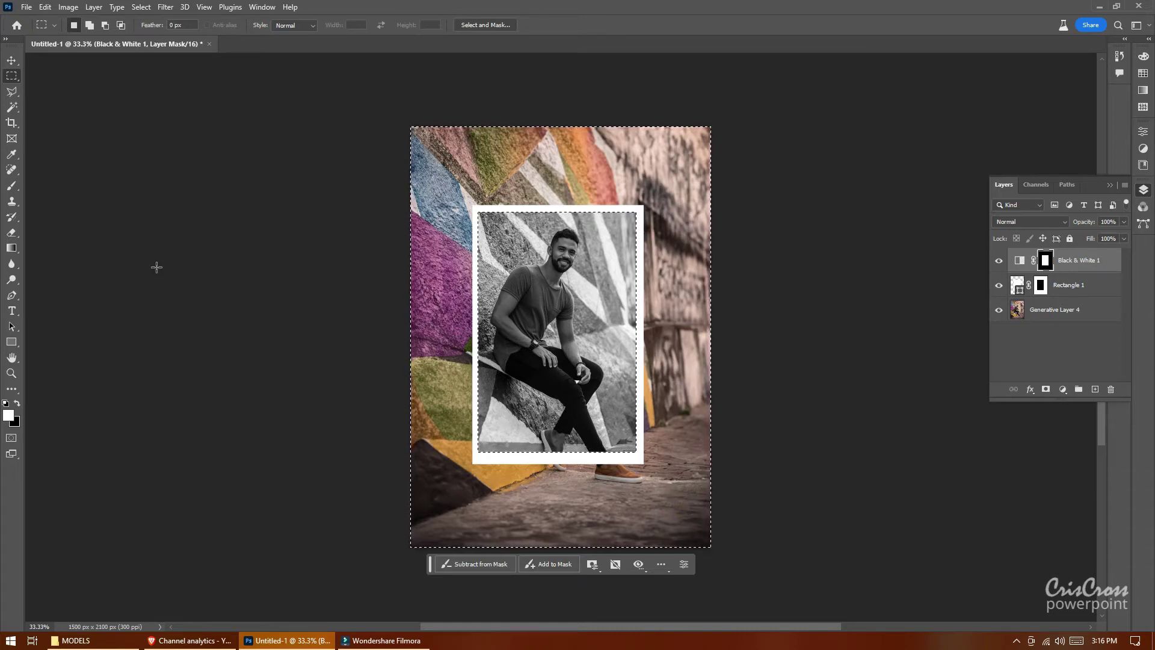
- Deselect and invert the Black & White mask again so colour shows inside the frame
click(1057, 285)
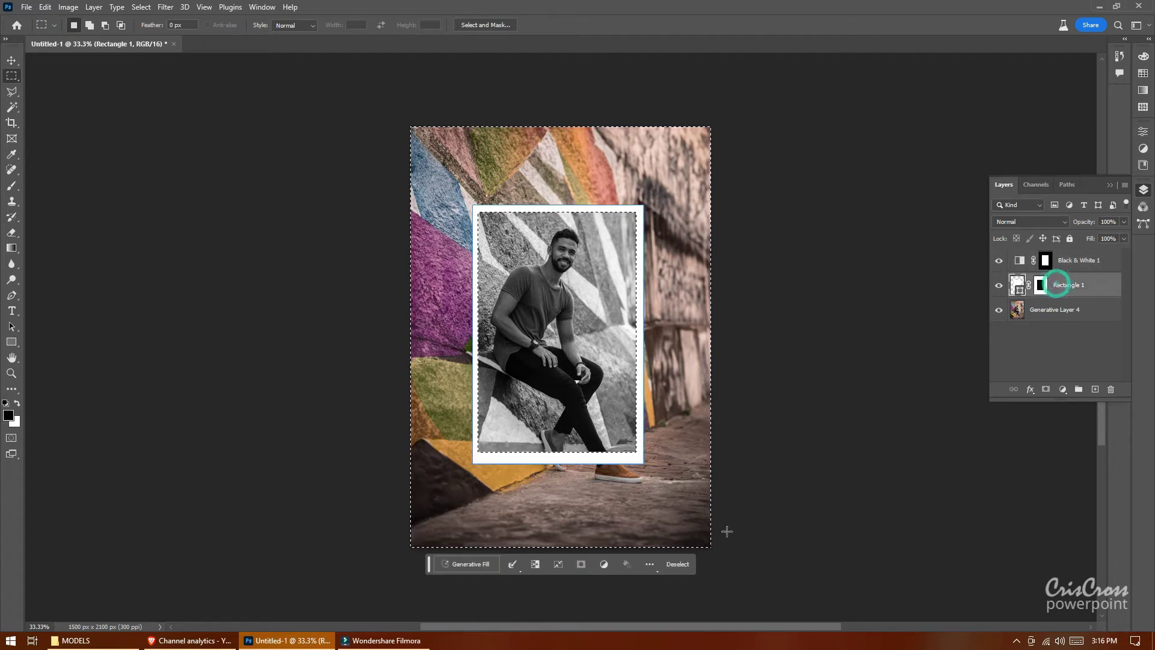
click(685, 562)
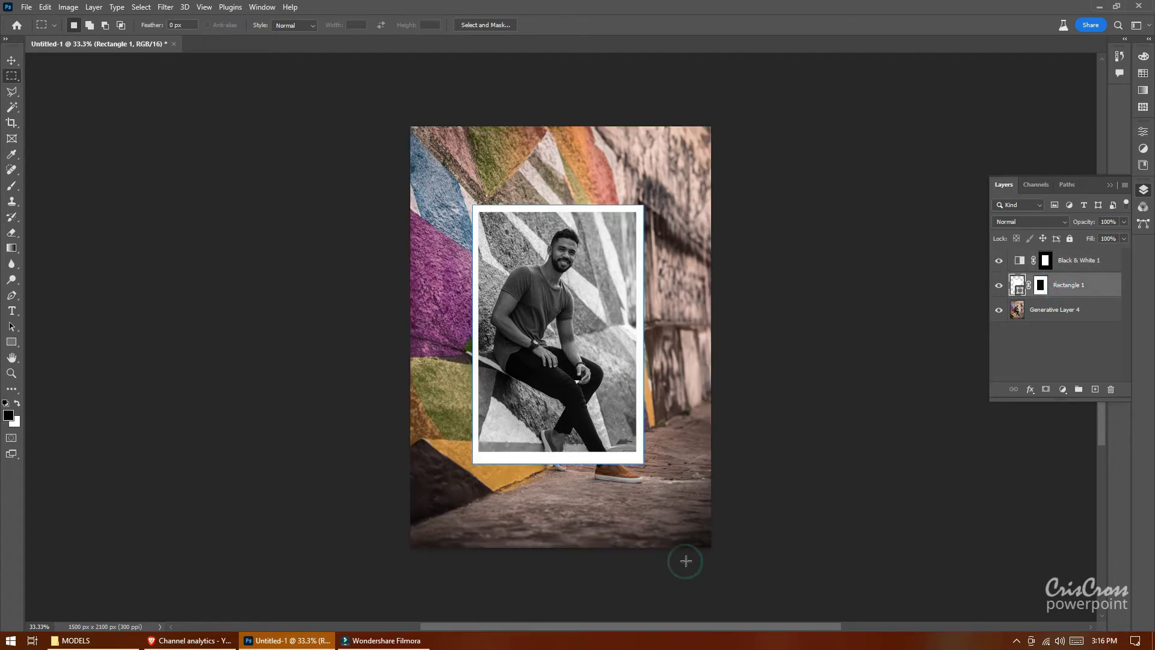
click(1047, 261)
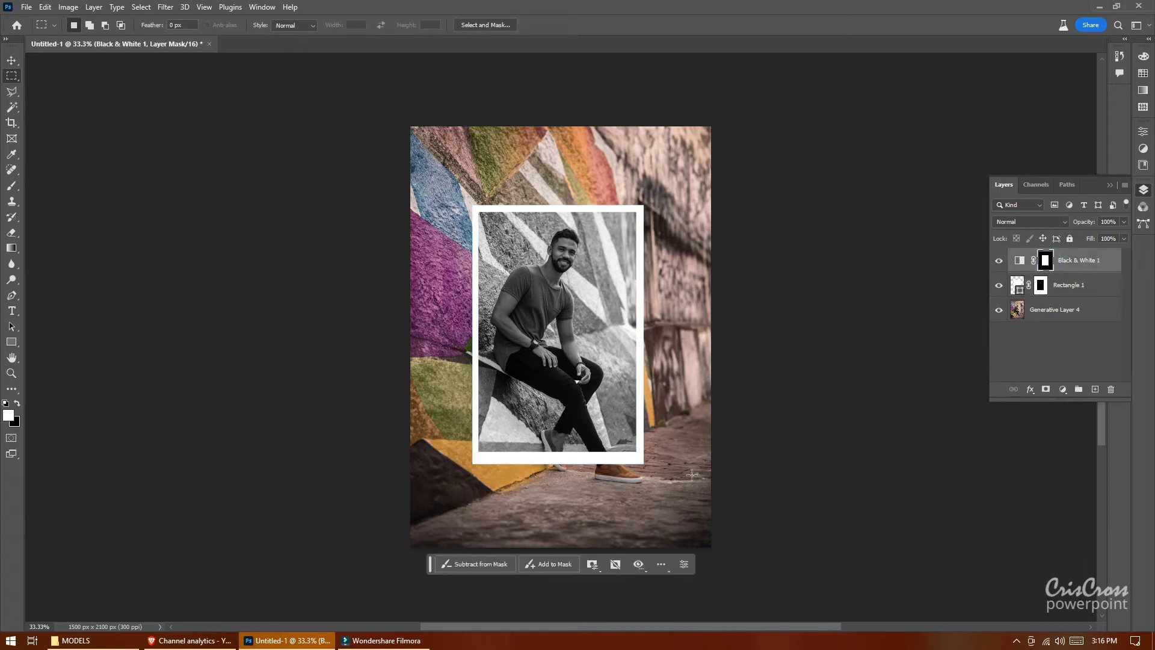
click(662, 564)
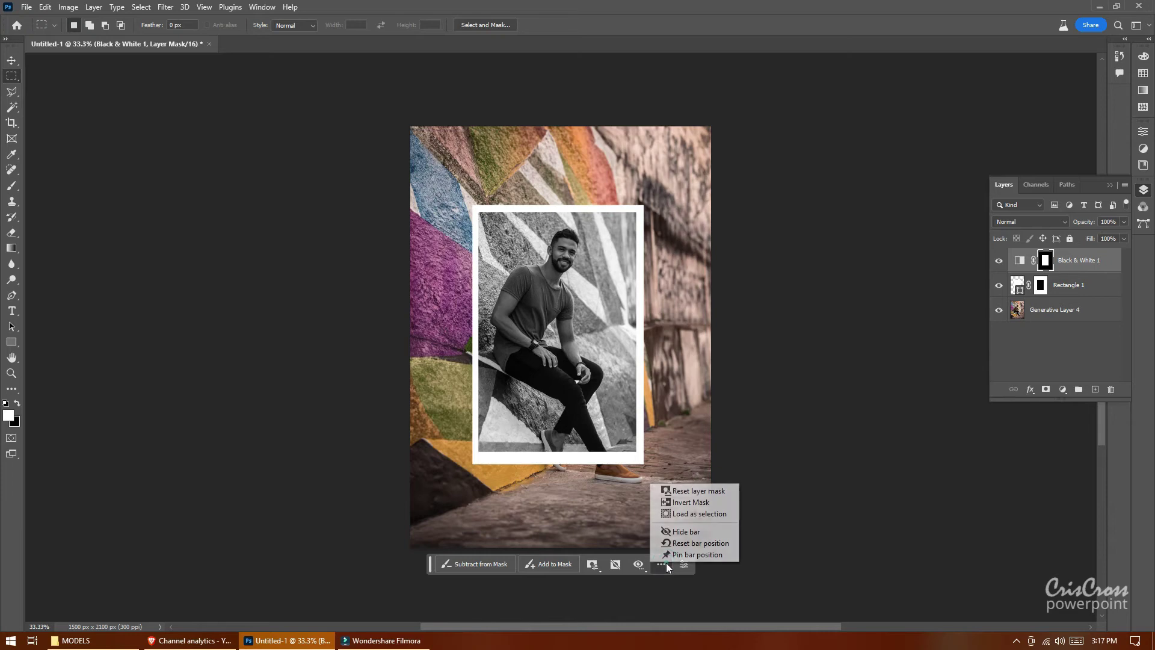
click(682, 505)
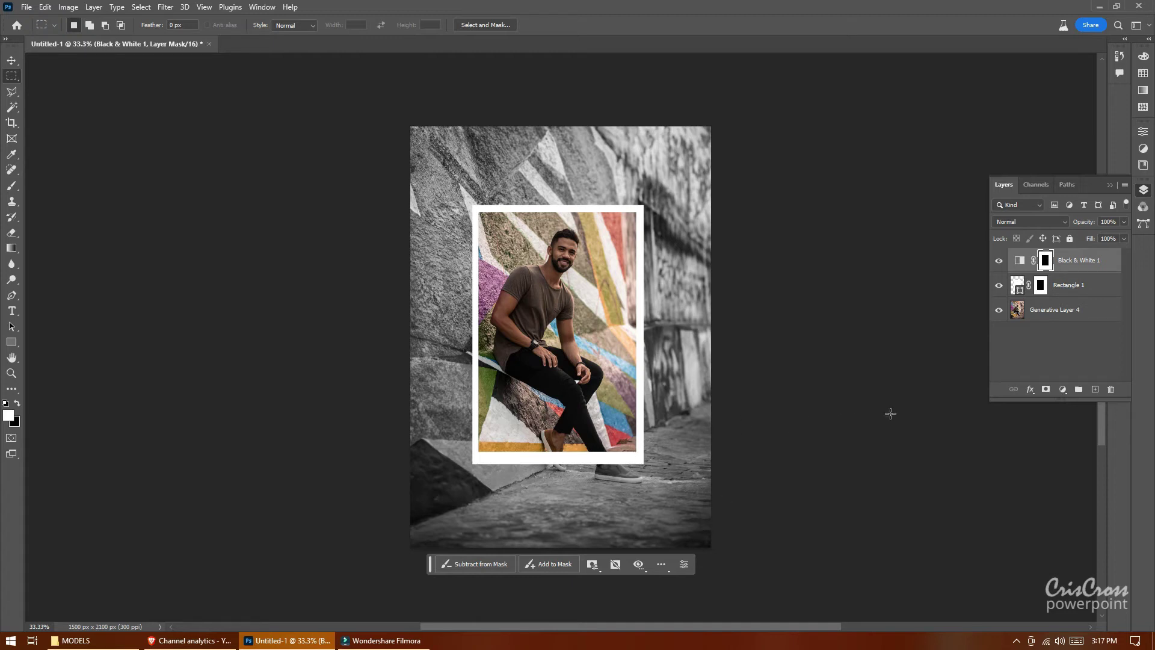
- Select Subject on Generative Layer 4, then target the Black & White mask with the Eraser and black foreground
click(1017, 310)
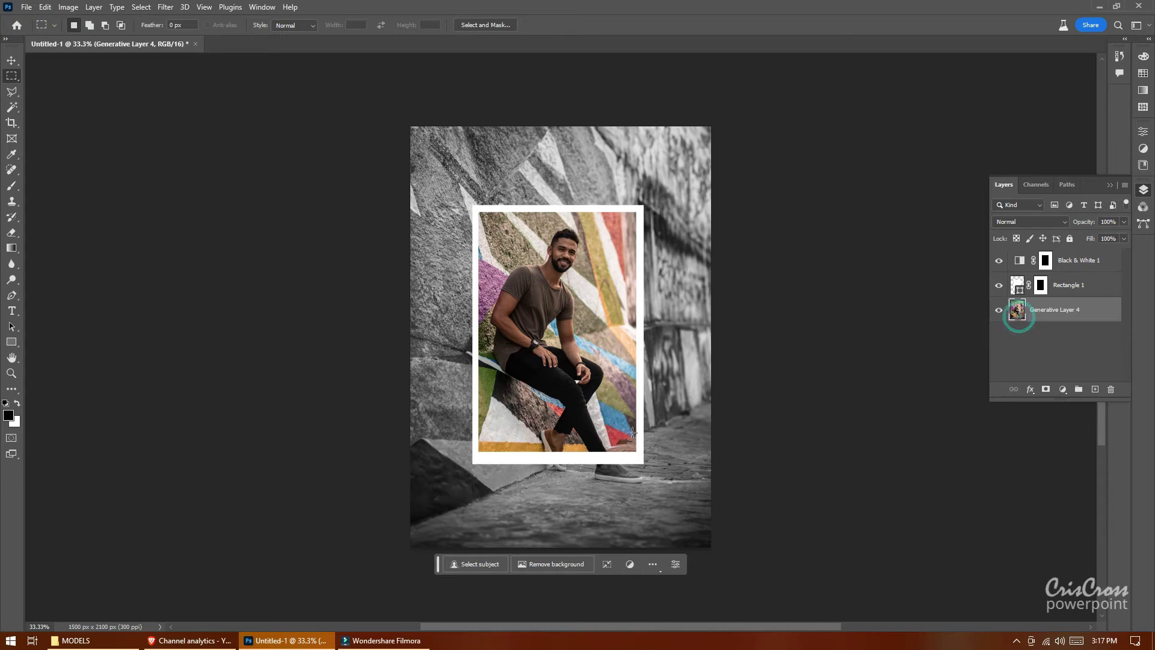
click(489, 564)
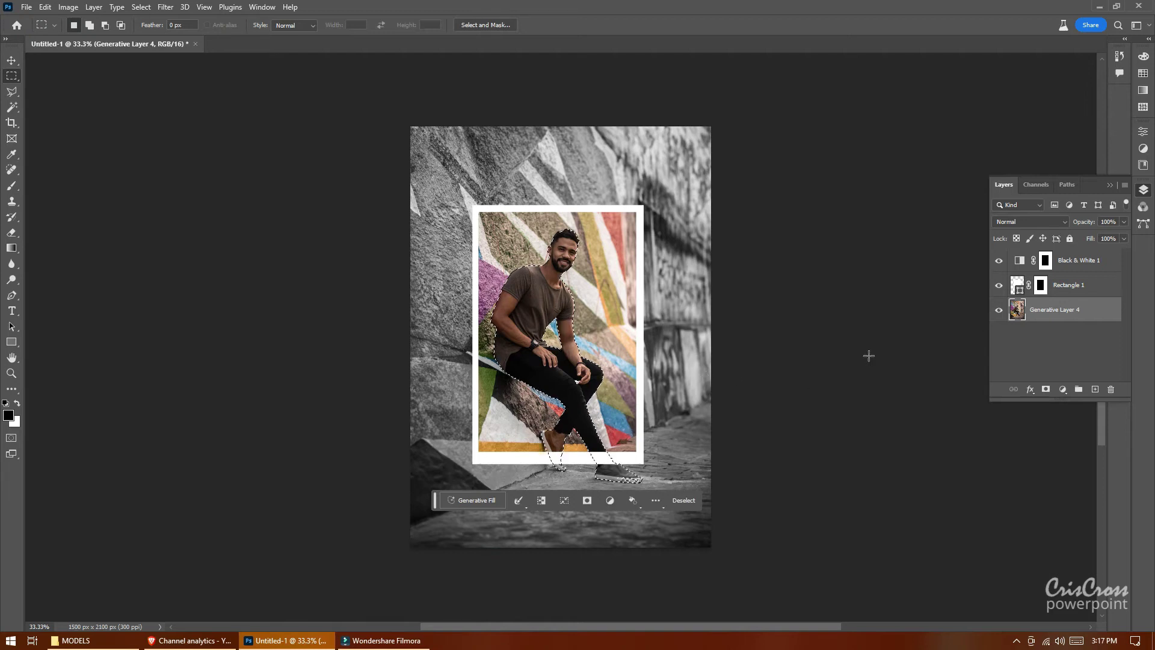
click(1045, 262)
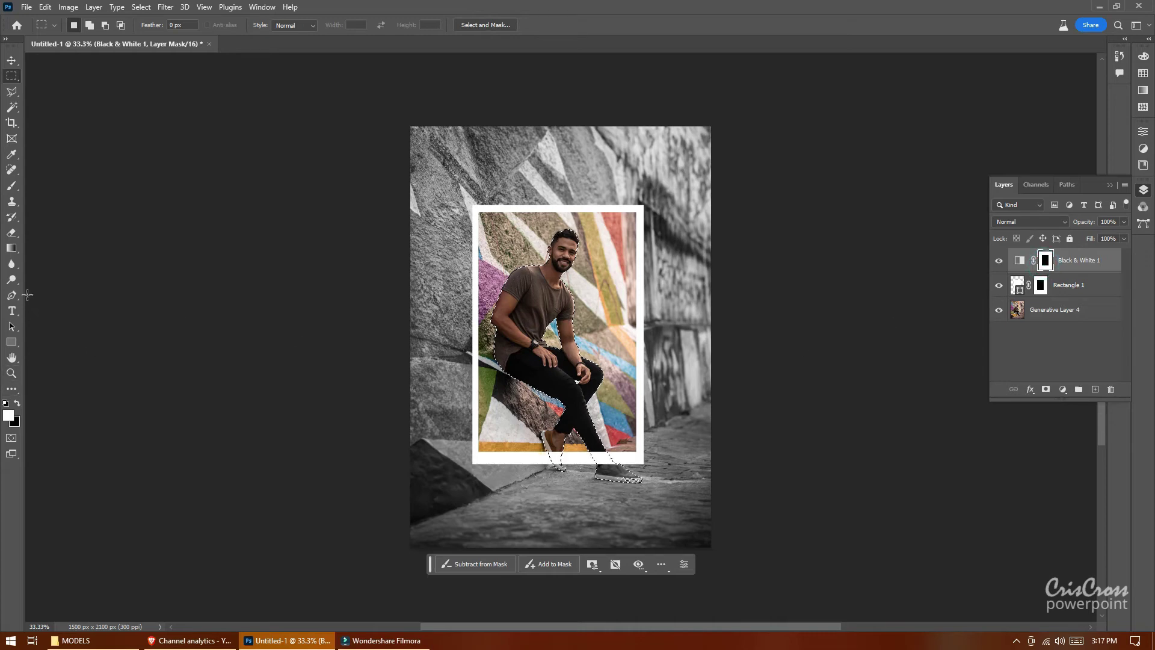
click(11, 233)
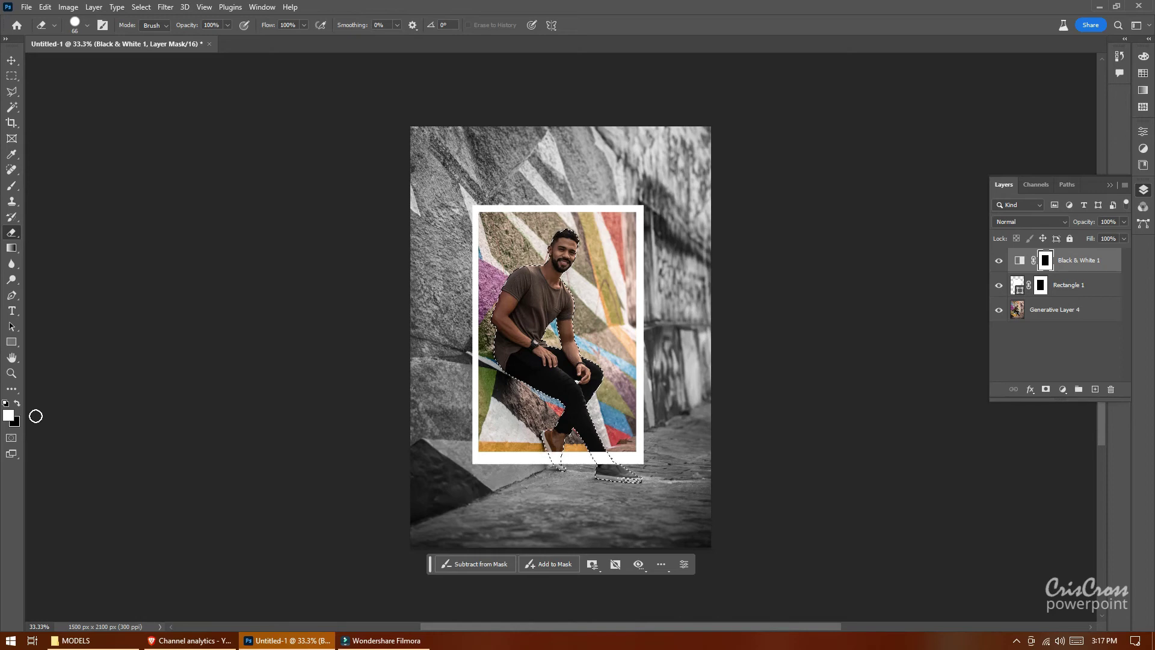
click(14, 407)
- Zoom to 200% on the shoes; use Magic Wand to add the sole and subtract stray ground
key(z)
click(597, 458)
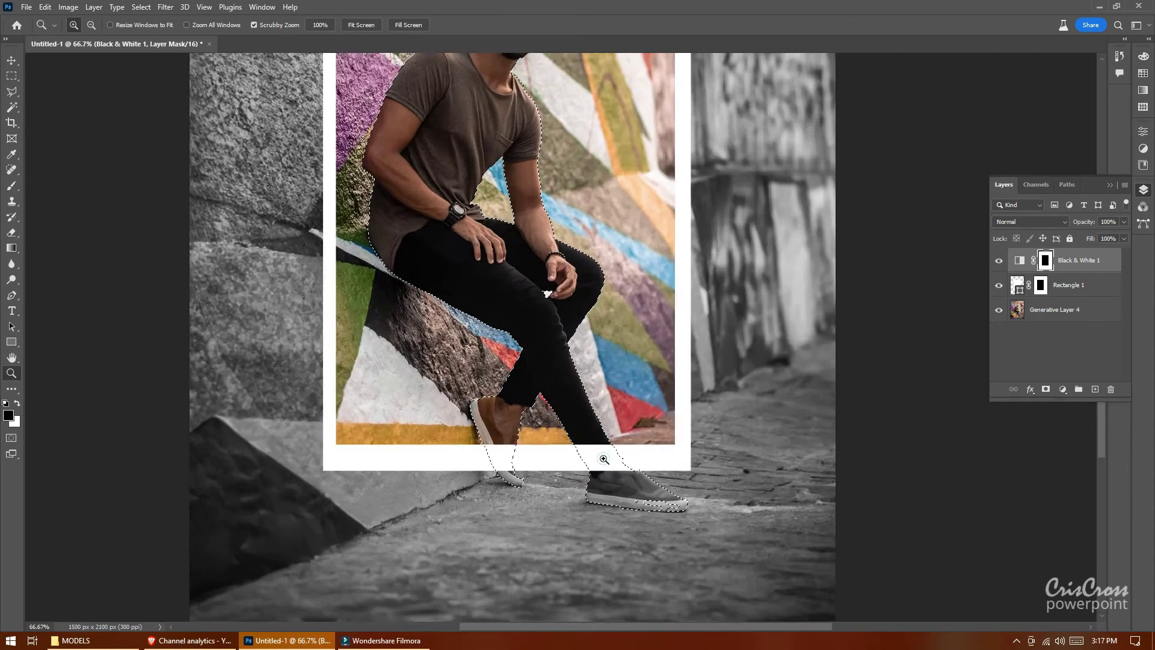
click(605, 459)
click(605, 459)
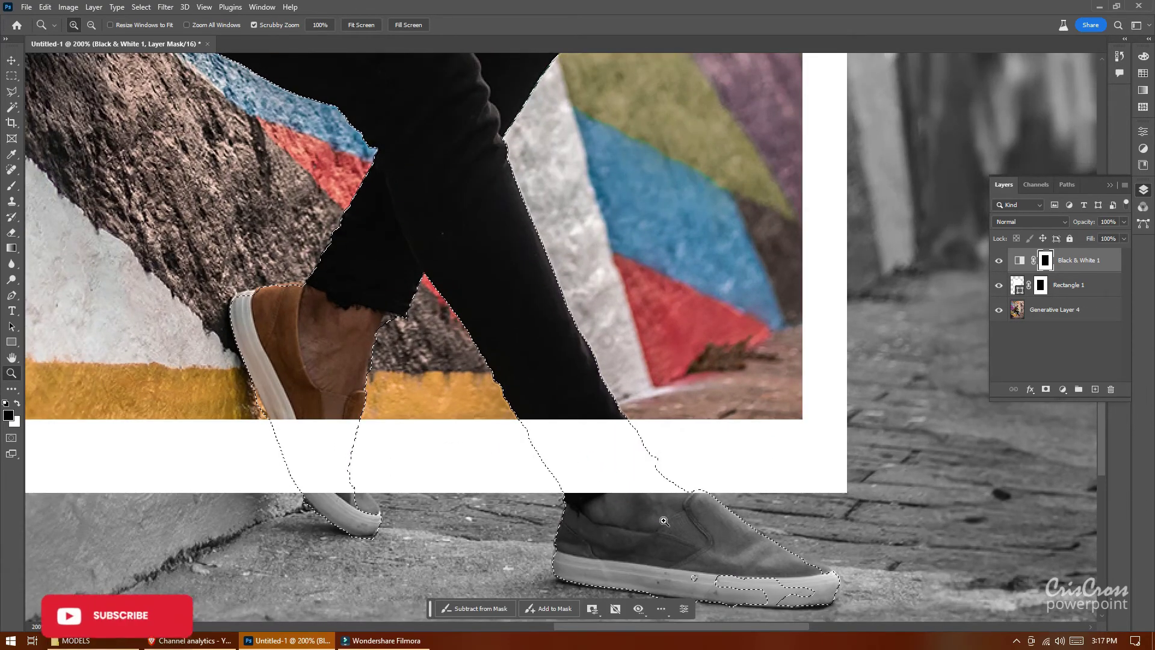
click(13, 77)
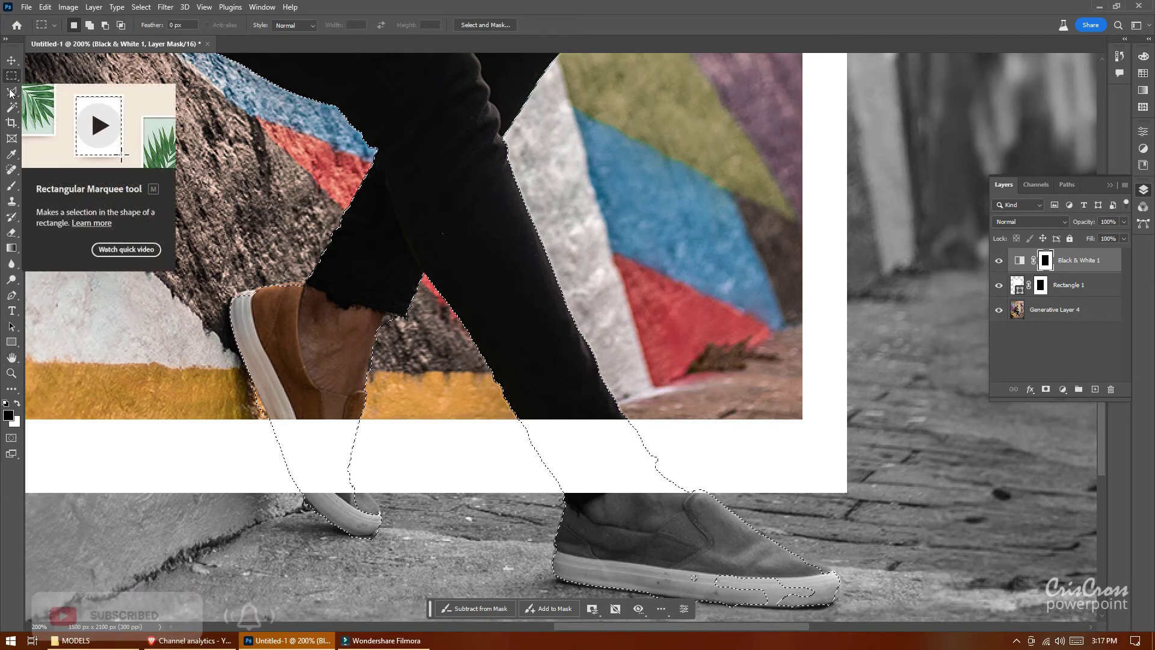
click(12, 107)
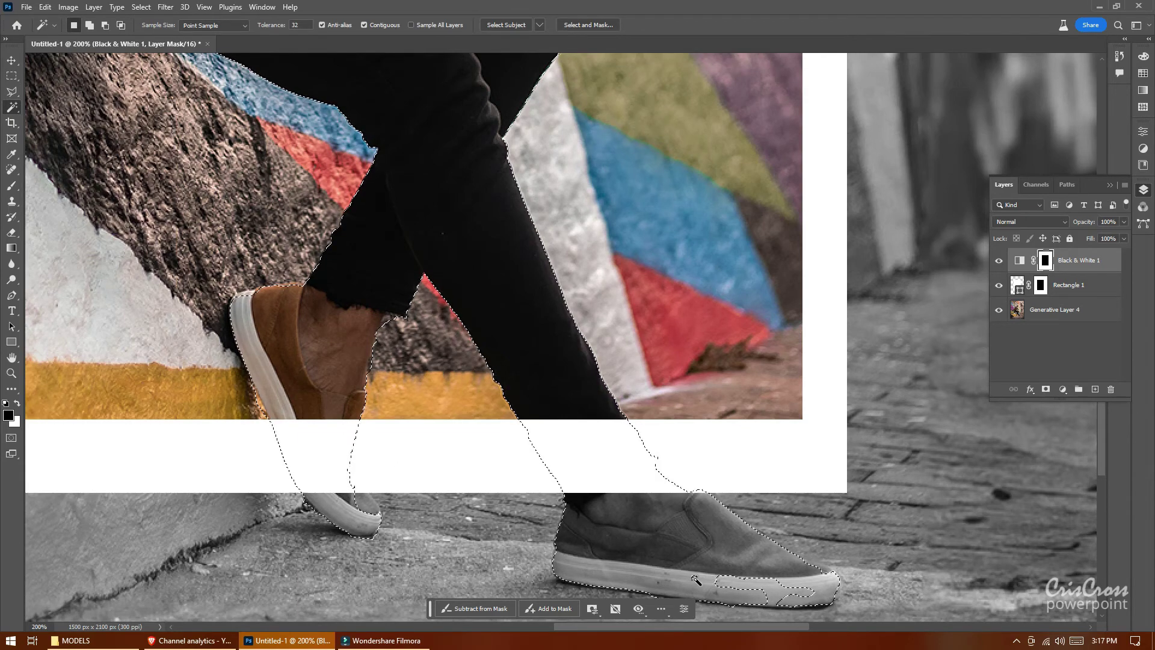
key(alt)
shift+click(716, 584)
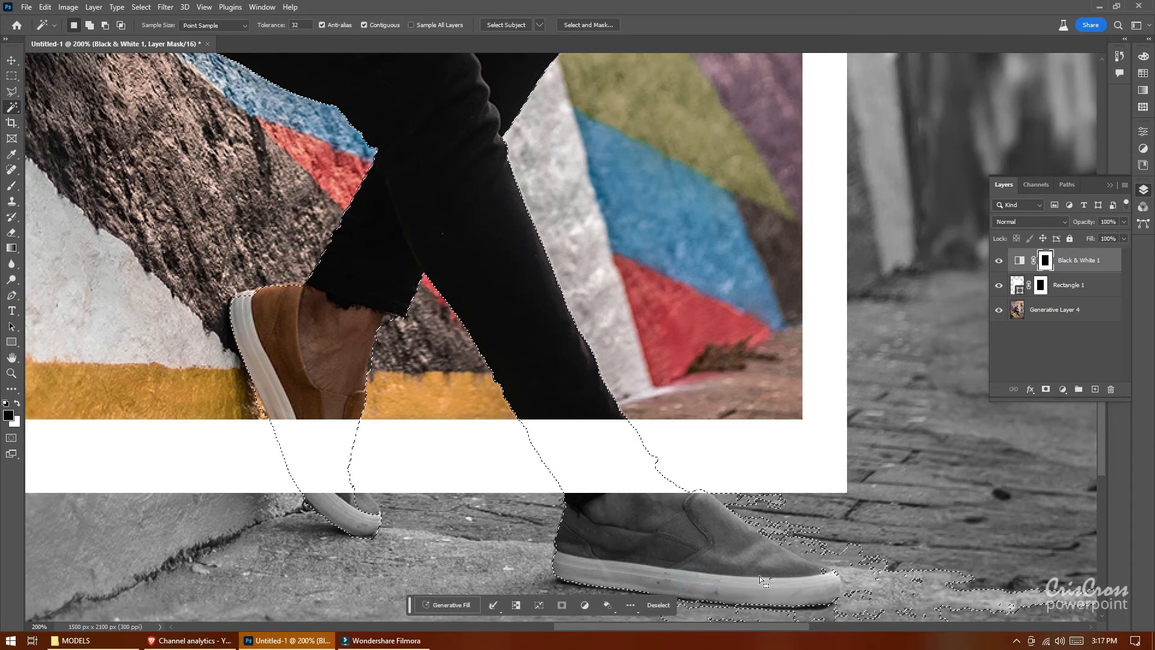
click(636, 536)
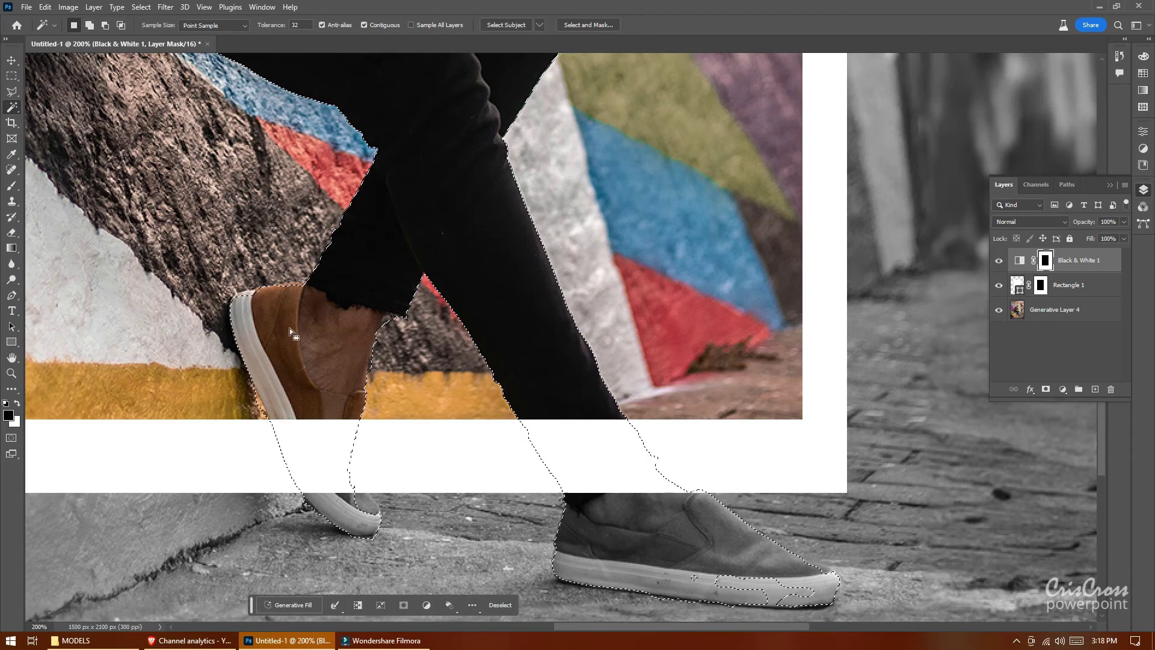
- Quick-select the right shoe's sole and toe, trim ground above the toe, and target Generative Layer 4
right_click(12, 109)
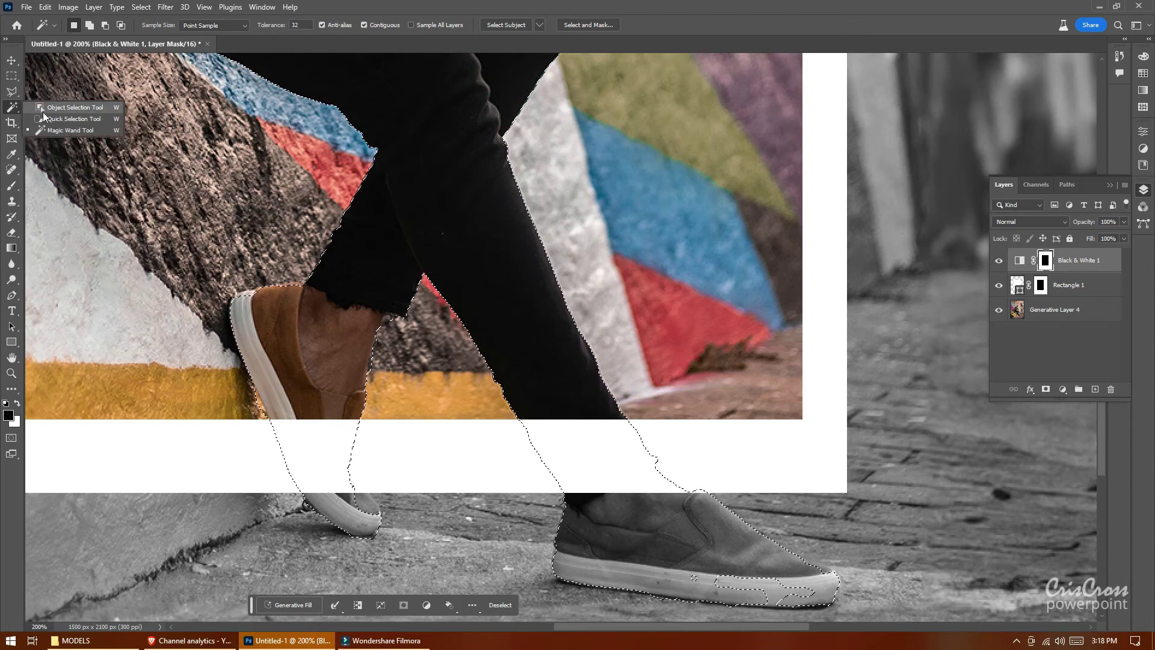
click(71, 119)
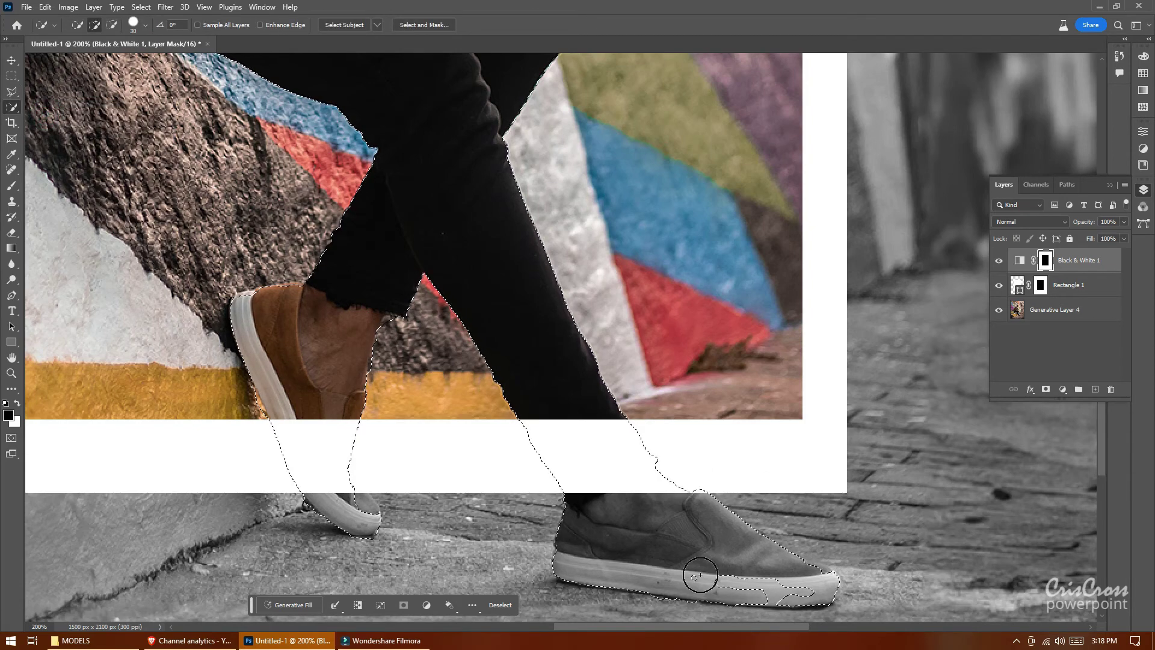
drag(696, 572, 812, 583)
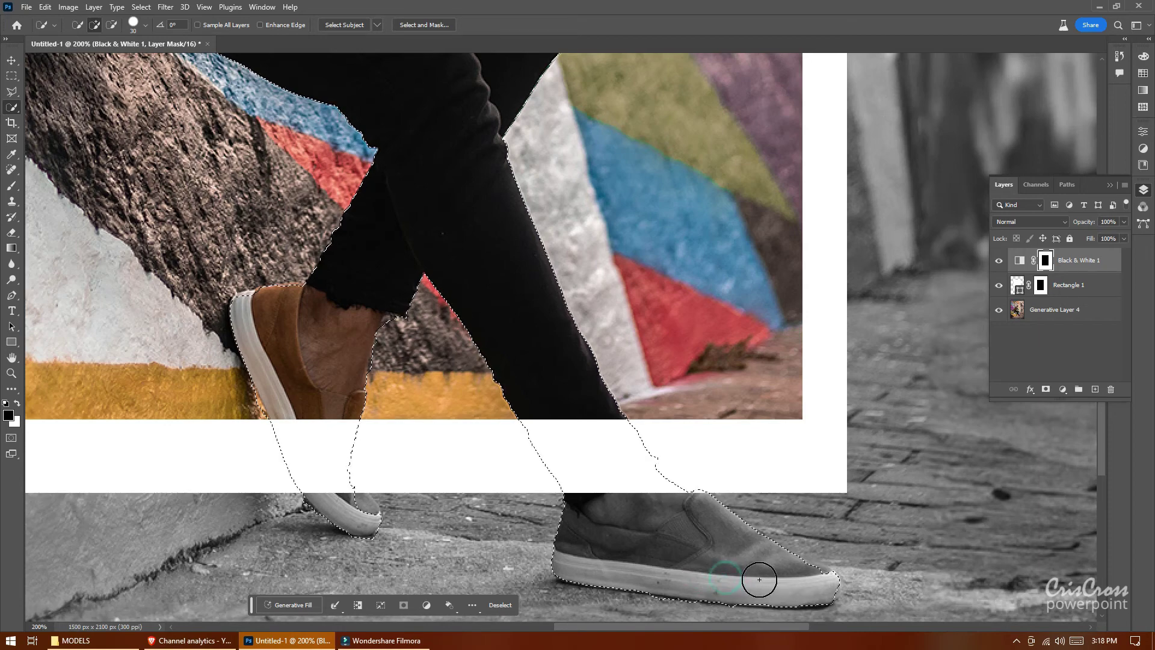
click(811, 584)
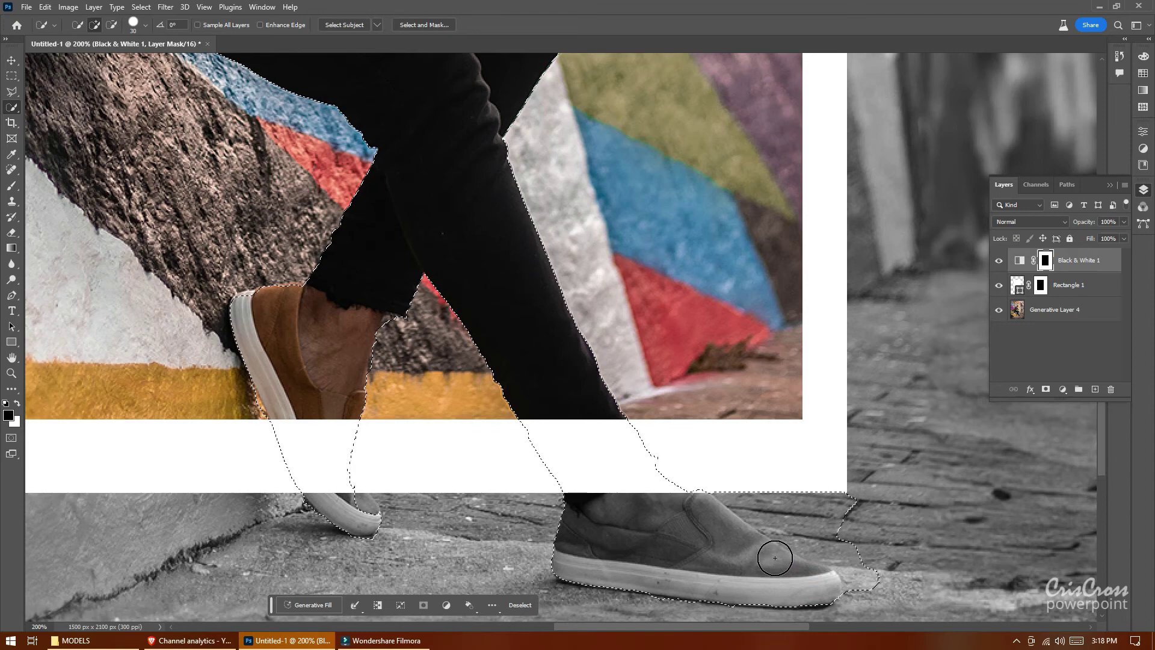
mouse_move(800, 555)
mouse_down()
mouse_move(851, 507)
mouse_move(735, 486)
mouse_up()
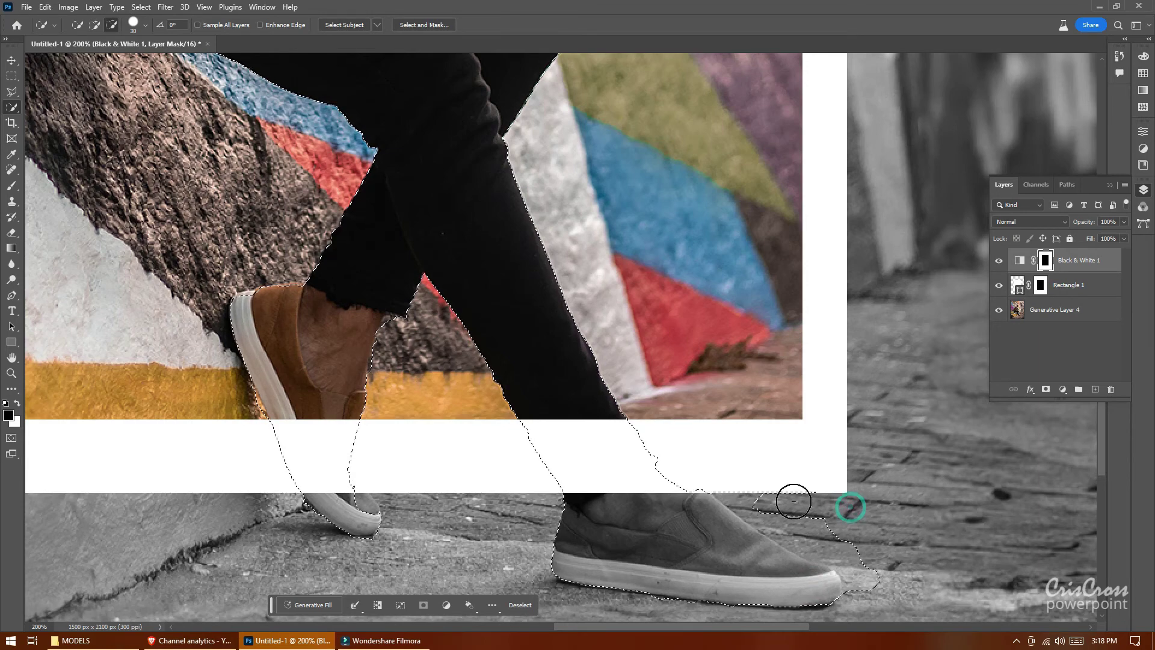
click(730, 483)
mouse_move(741, 487)
mouse_down()
mouse_move(864, 554)
mouse_move(864, 577)
mouse_up()
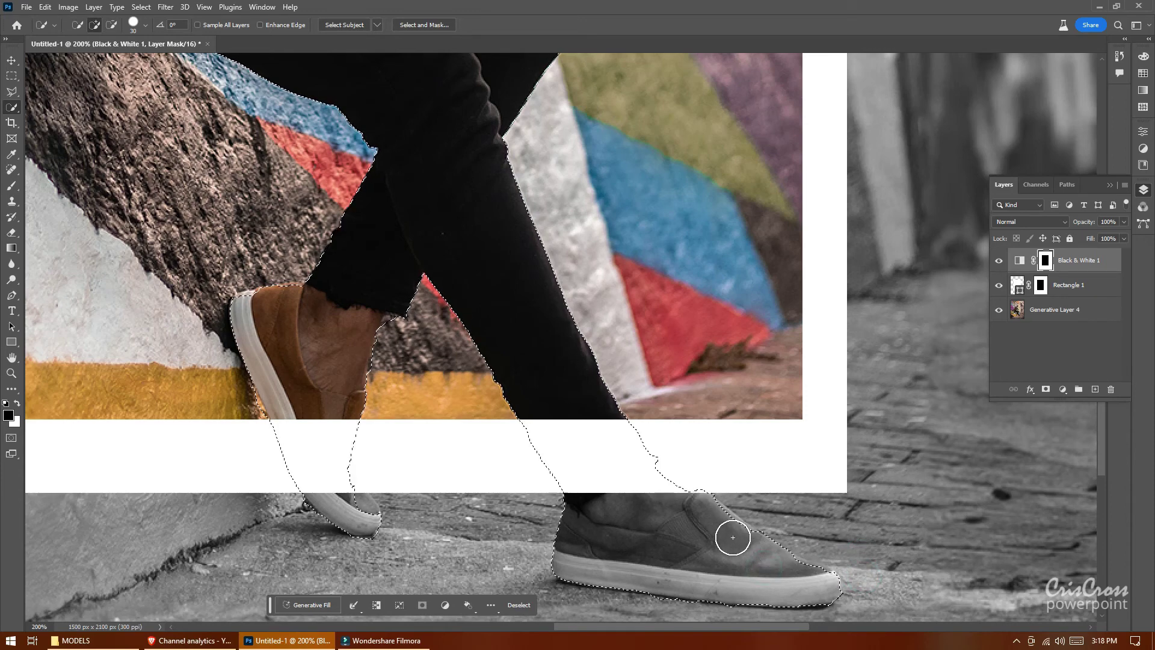
click(1018, 315)
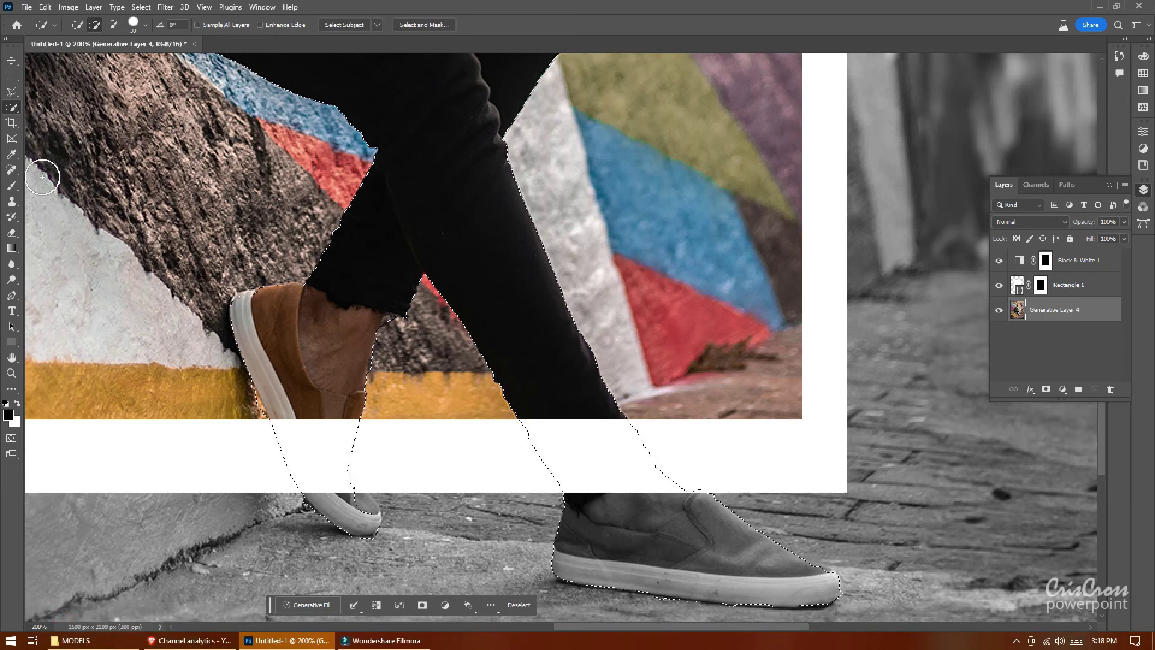
- Erase the Black & White 1 mask over the right shoe and heel to restore its brown colour
click(13, 235)
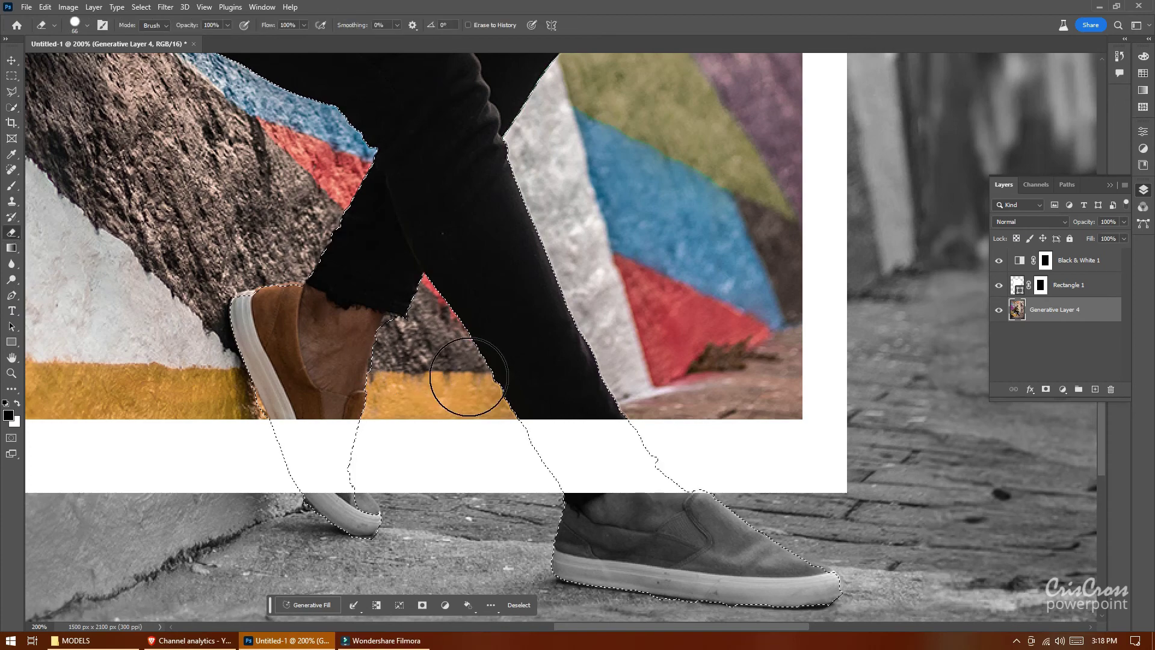
click(1053, 262)
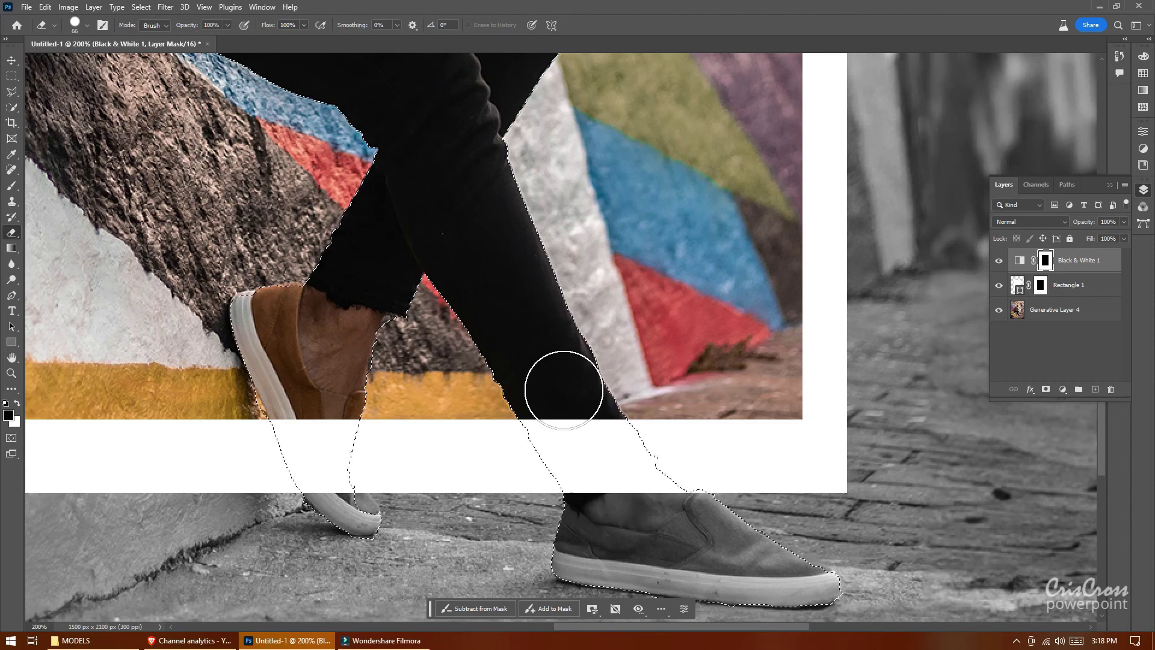
click(562, 388)
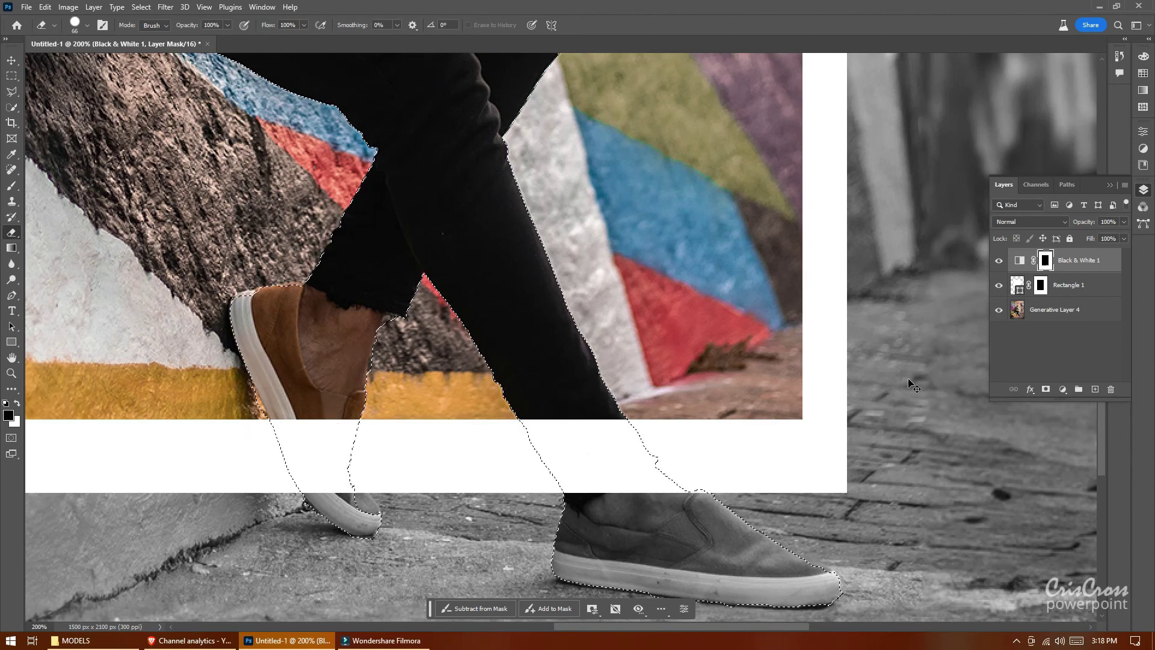
key(ctrl+2)
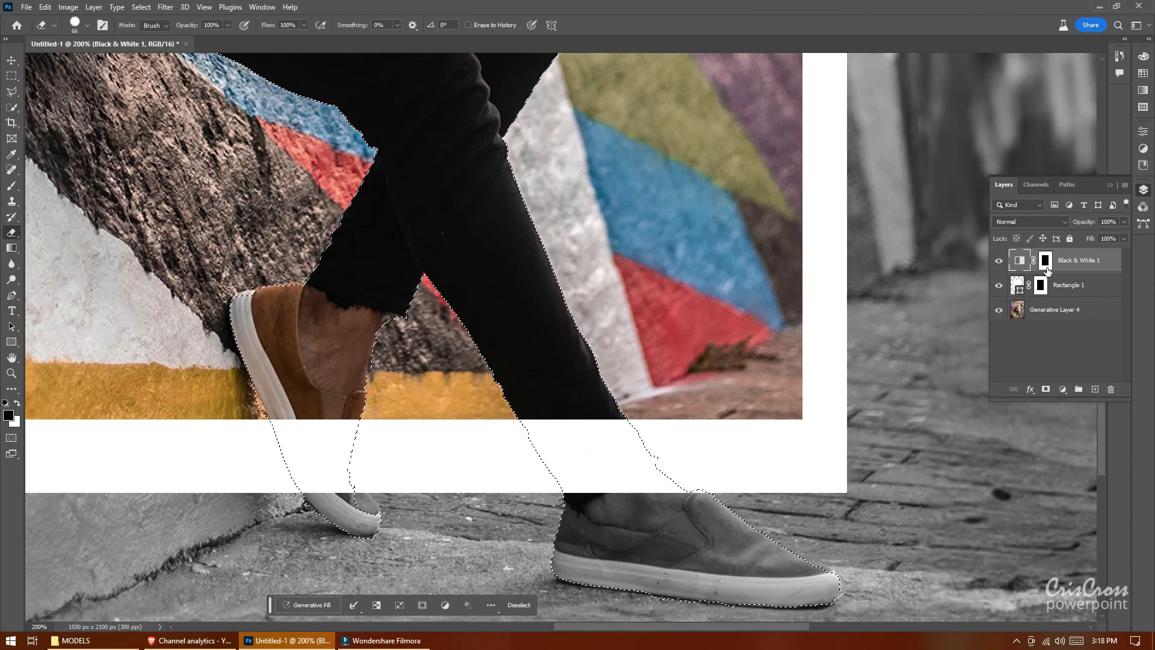
click(1047, 265)
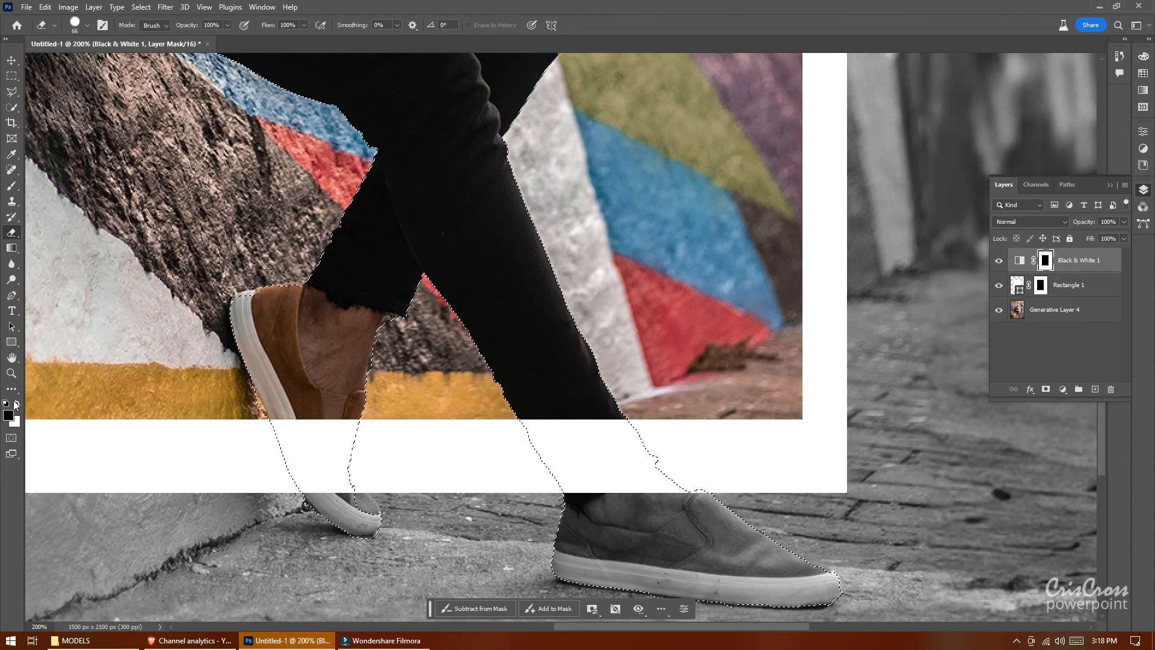
mouse_move(588, 434)
mouse_down()
mouse_move(622, 486)
mouse_move(684, 482)
mouse_move(756, 554)
mouse_move(817, 582)
mouse_up()
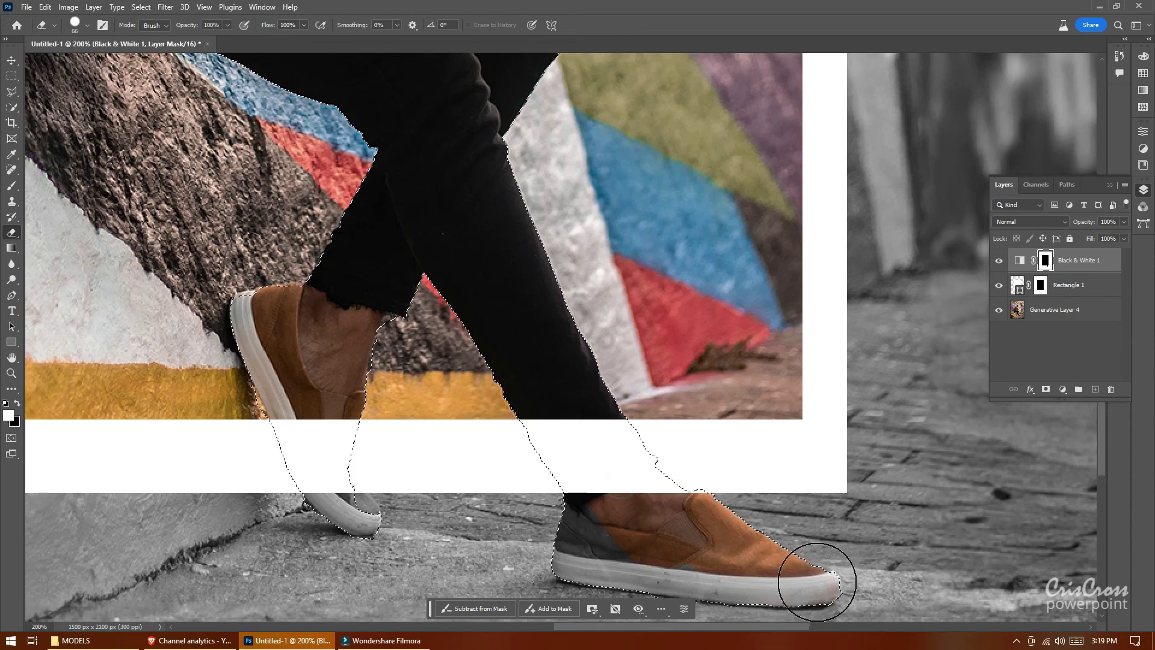
mouse_move(707, 562)
mouse_down()
mouse_move(602, 557)
mouse_move(588, 485)
mouse_move(602, 523)
mouse_move(582, 551)
mouse_move(806, 589)
mouse_up()
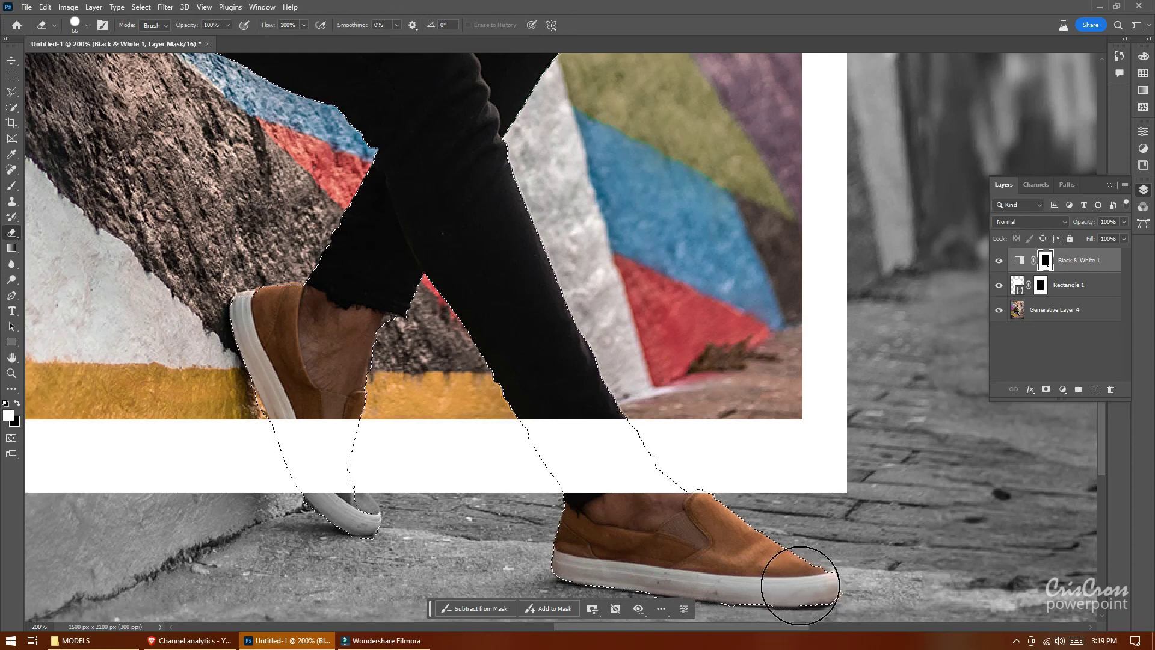
drag(701, 545, 599, 460)
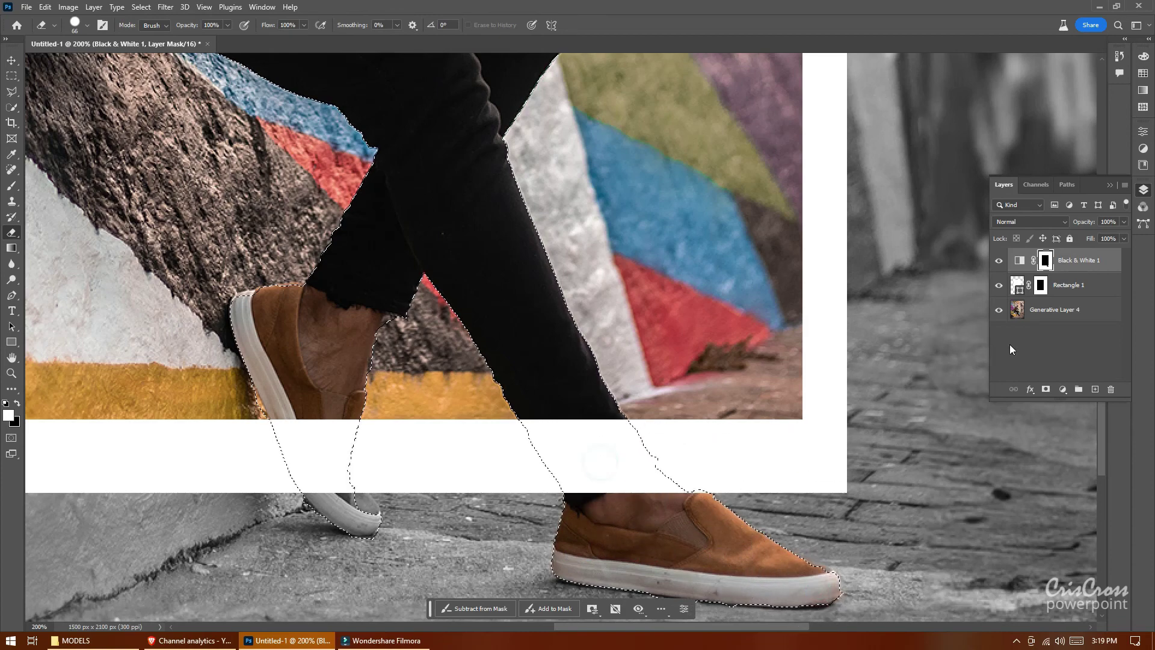
click(1062, 294)
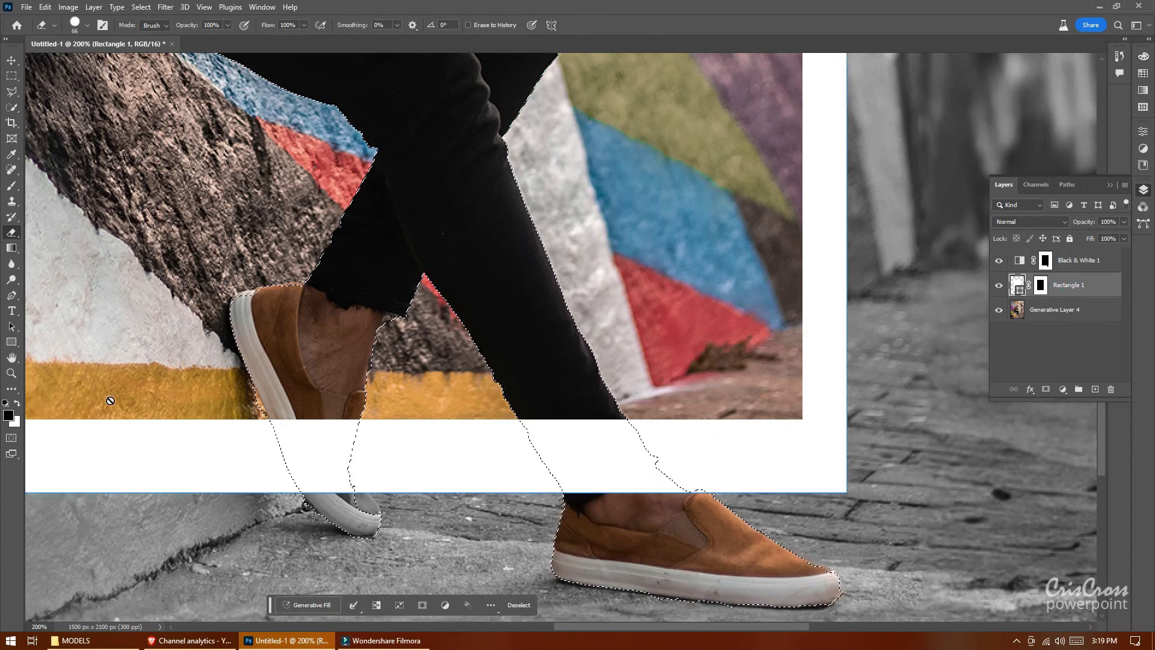
- Erase the Rectangle 1 mask so the leg crosses the white border, then fit the image on screen
click(1042, 287)
key(x)
mouse_move(607, 463)
mouse_down()
mouse_move(592, 460)
mouse_move(611, 468)
mouse_up()
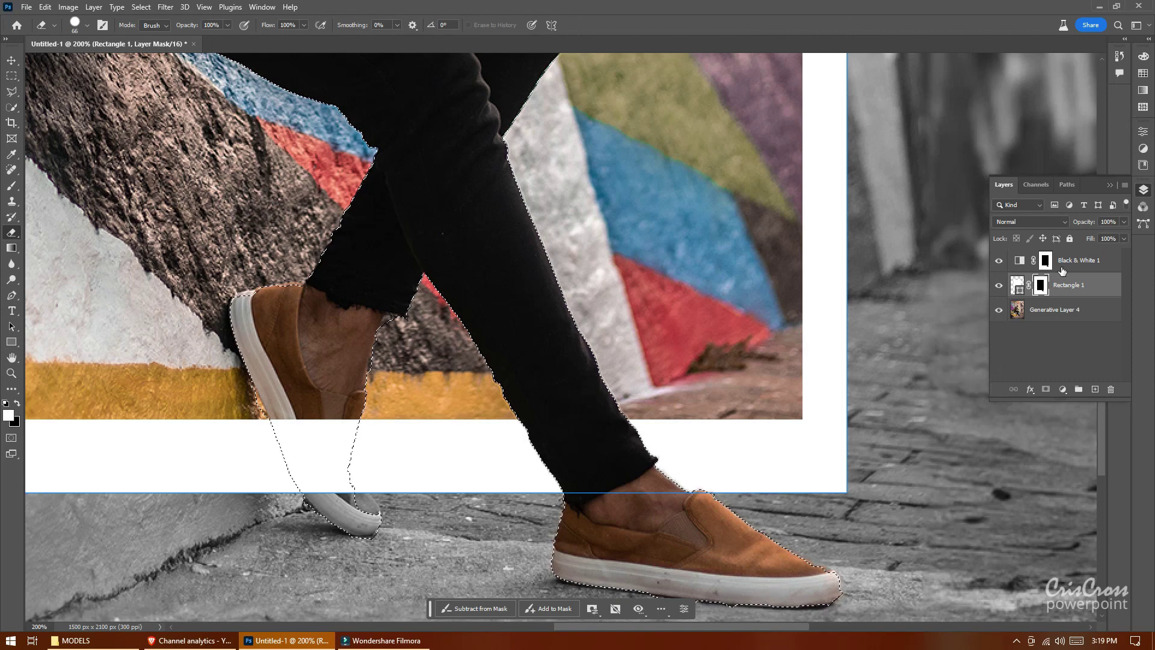
click(11, 373)
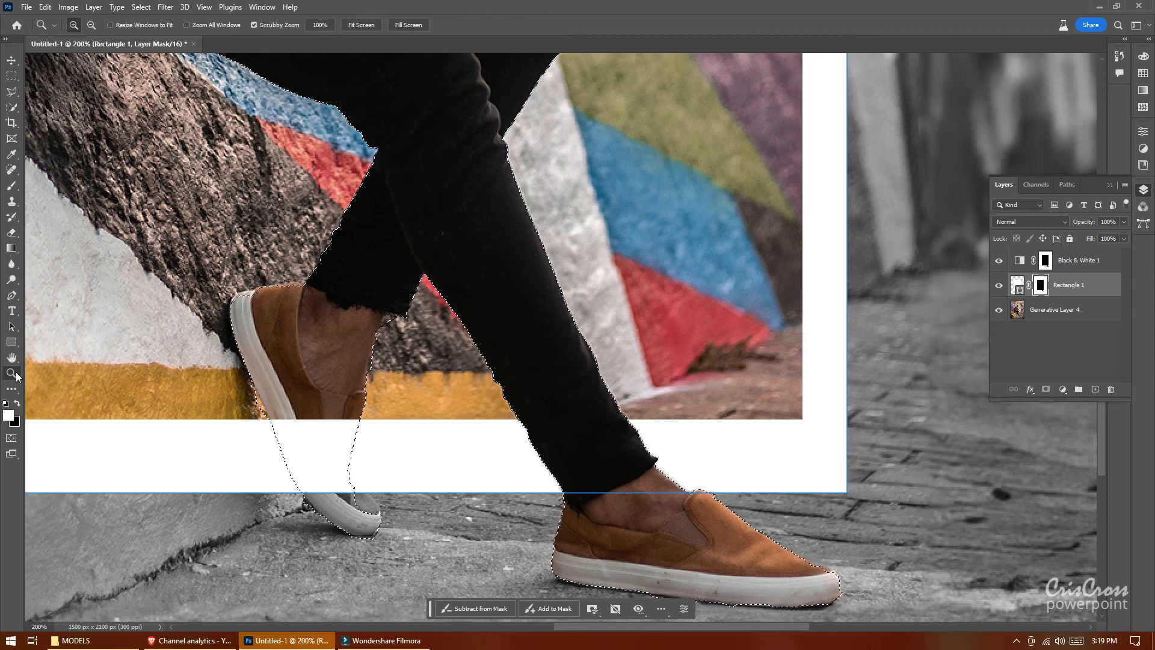
click(362, 24)
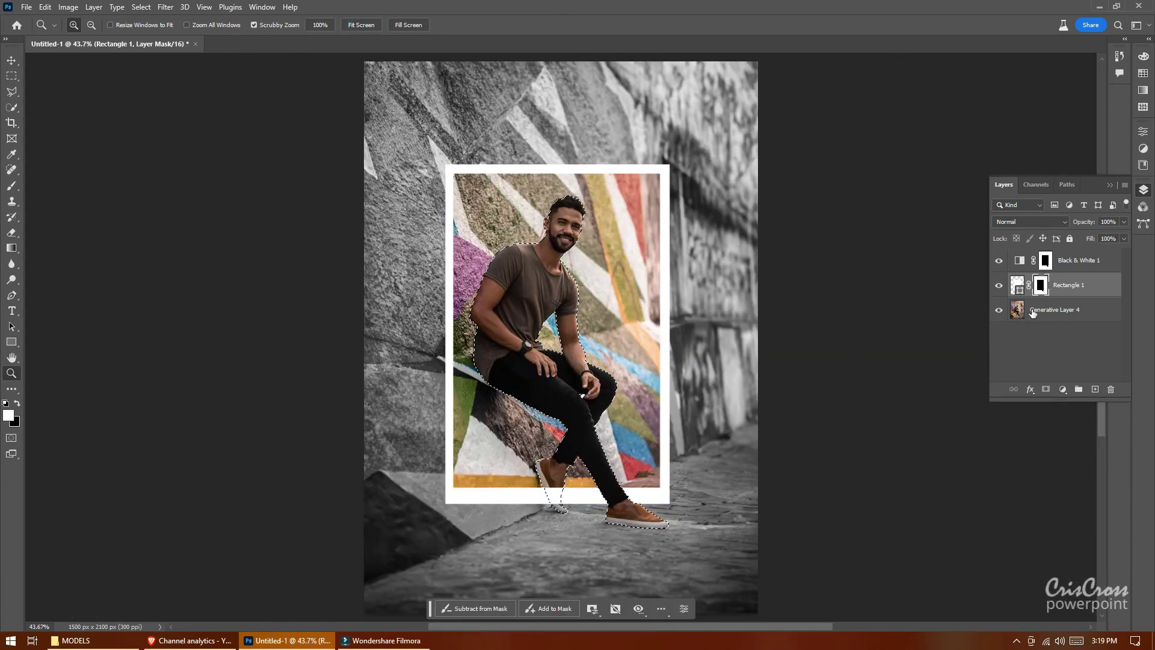
- On Generative Layer 4, deselect the man and collapse the Layers panel to show the finished portrait
click(1055, 310)
click(691, 547)
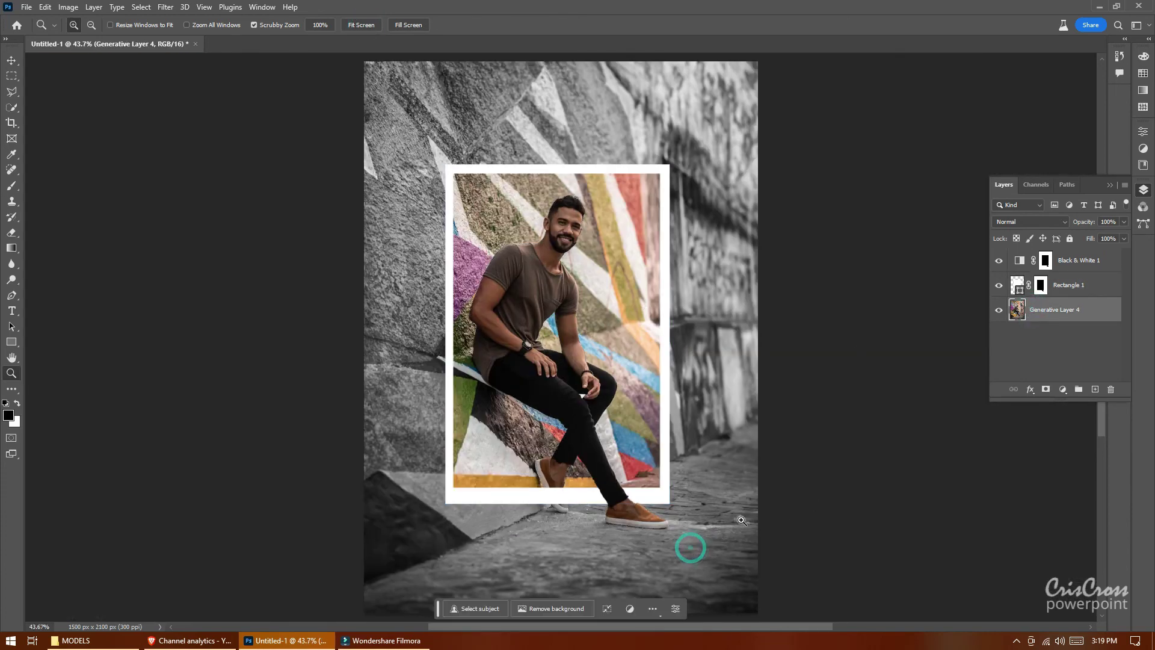
click(1144, 192)
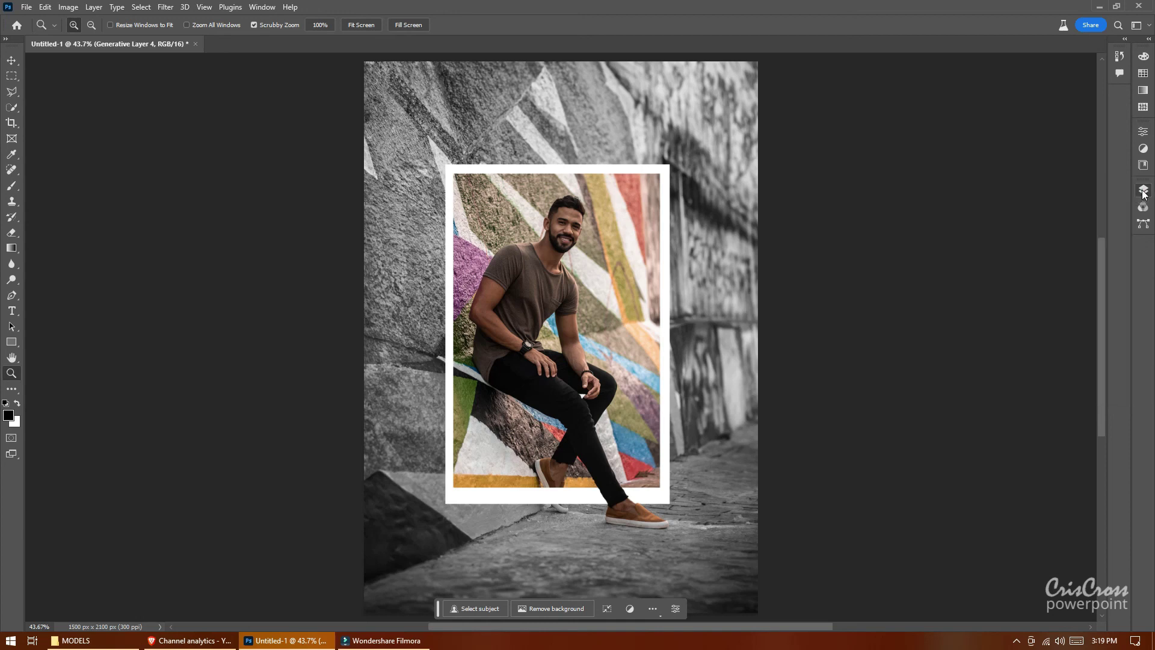